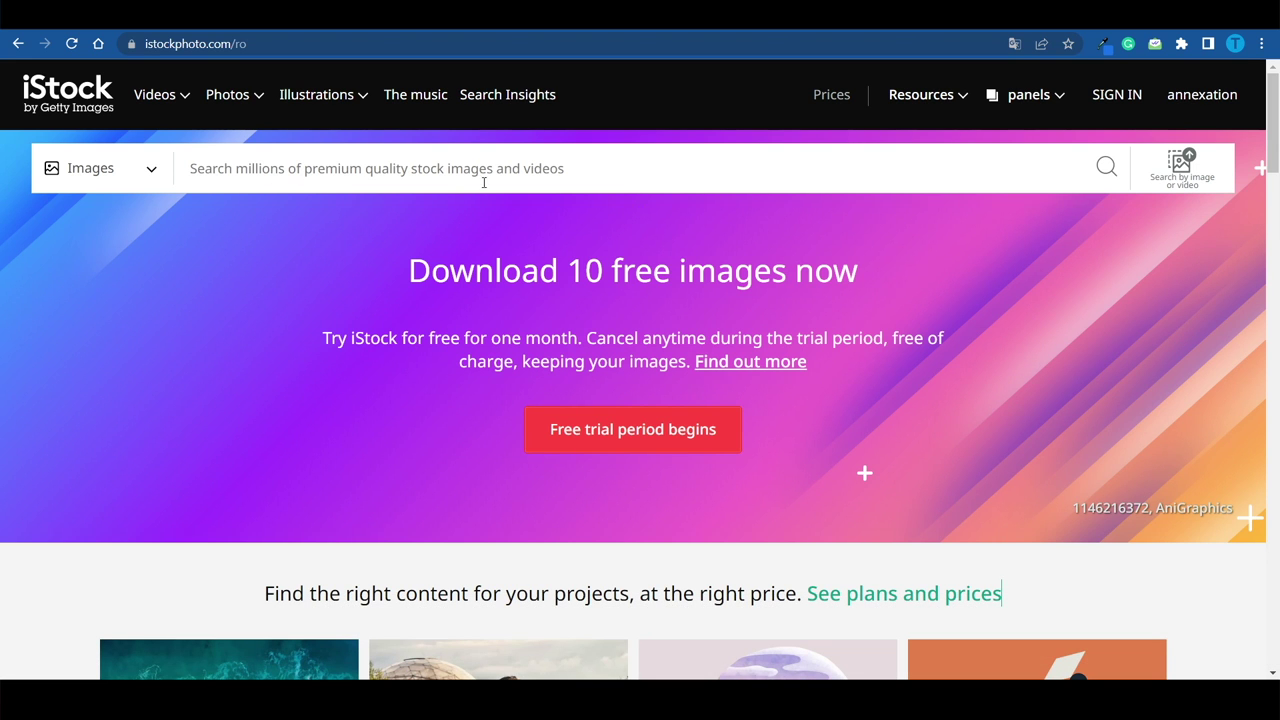
Look over the iStock home page and the Shutterstock home page as examples of stock image marketplaces
{"action": "left_click", "coordinate": [100, 168]}
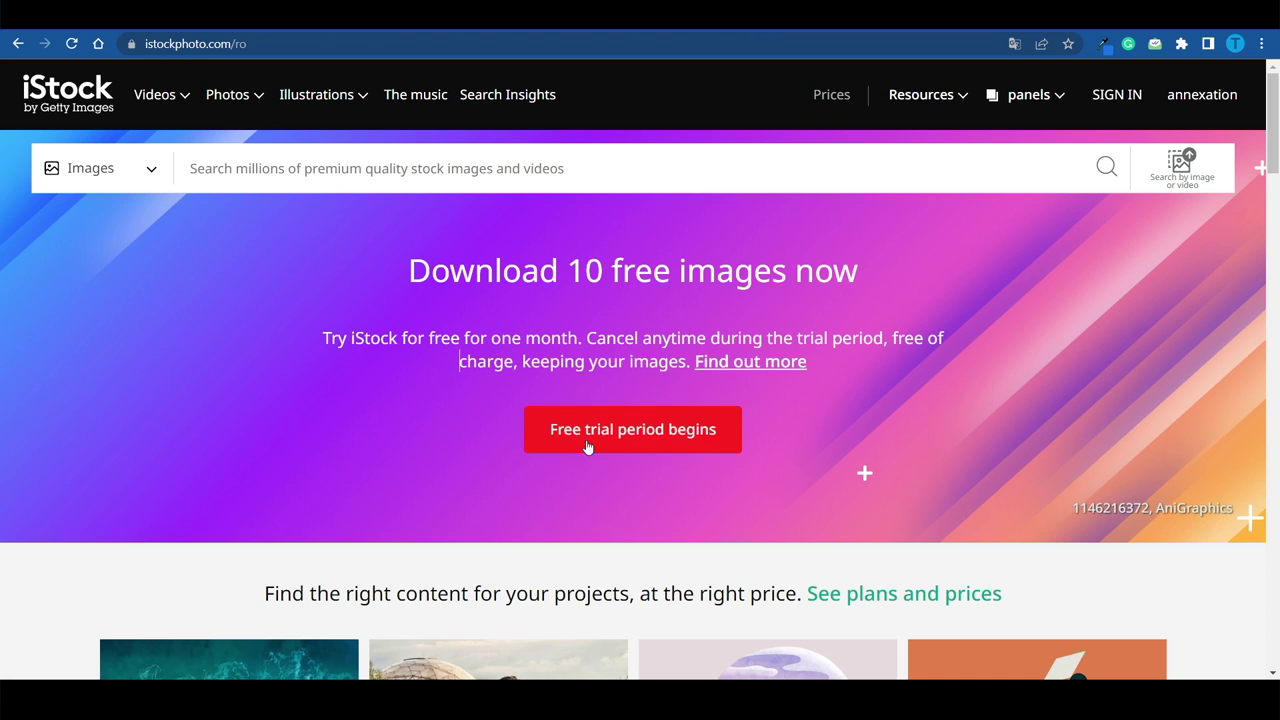
{"action": "scroll", "coordinate": [657, 443], "scroll_direction": "down", "scroll_amount": 1}
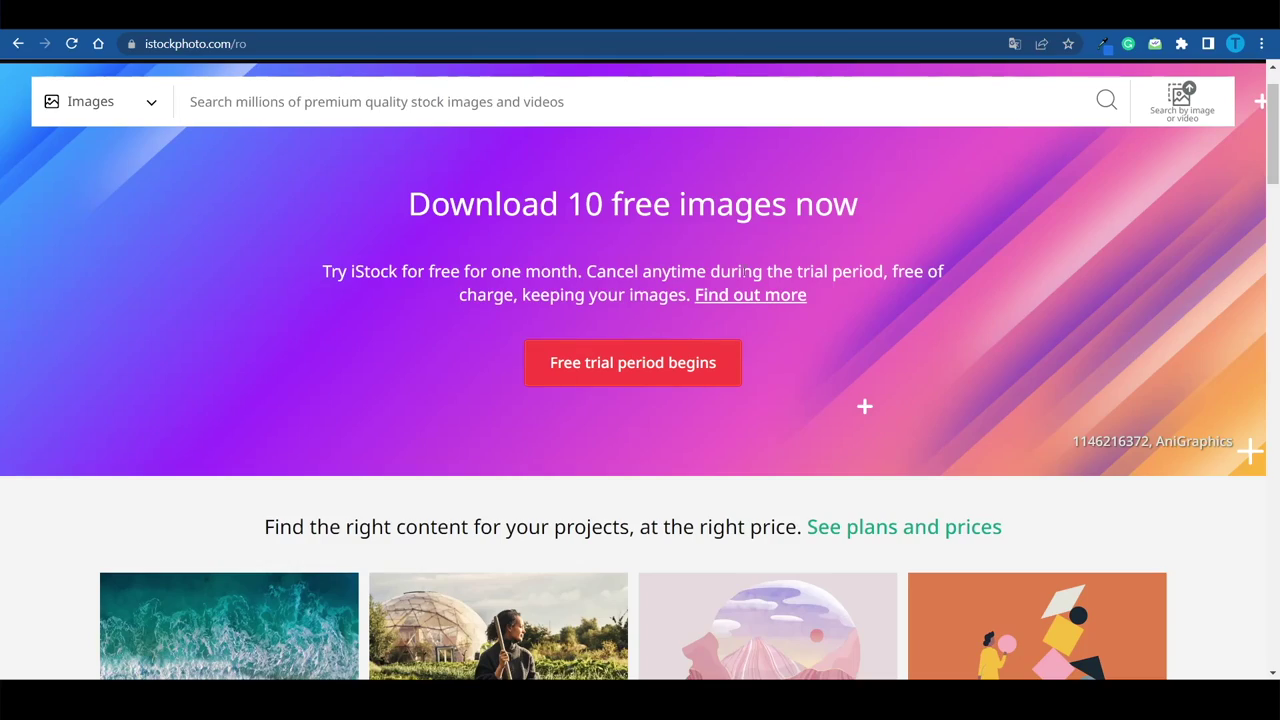
{"action": "scroll", "coordinate": [720, 271], "scroll_direction": "down", "scroll_amount": 5}
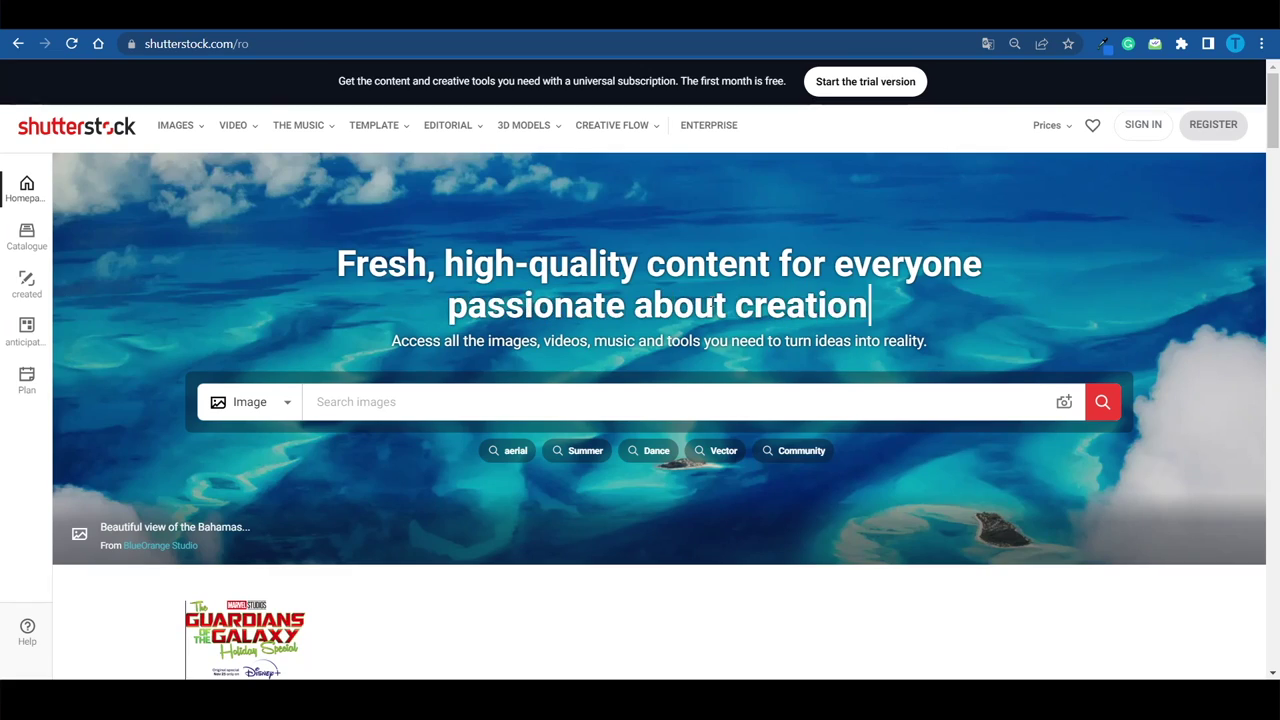
{"action": "scroll", "coordinate": [711, 306], "scroll_direction": "down", "scroll_amount": 3}
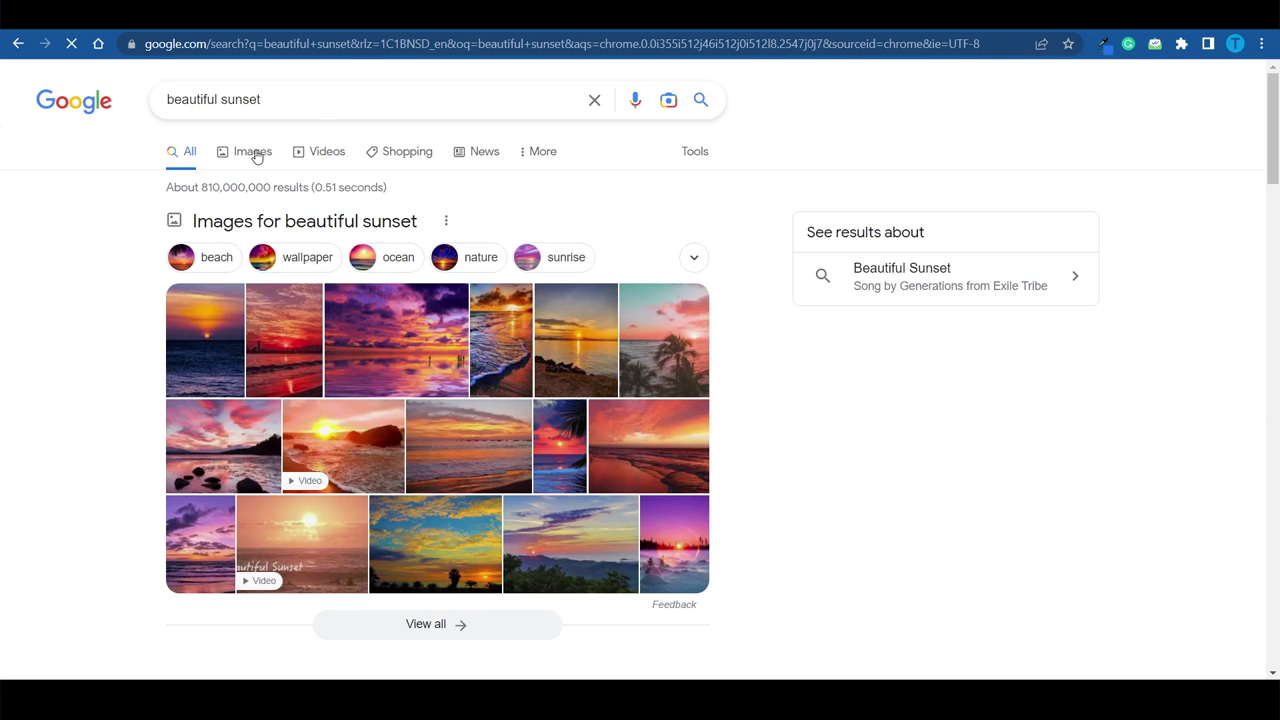
Show the Google image results for "beautiful sunset", browse them, and select the sunset and waves wallpaper picture
{"action": "left_click", "coordinate": [253, 152]}
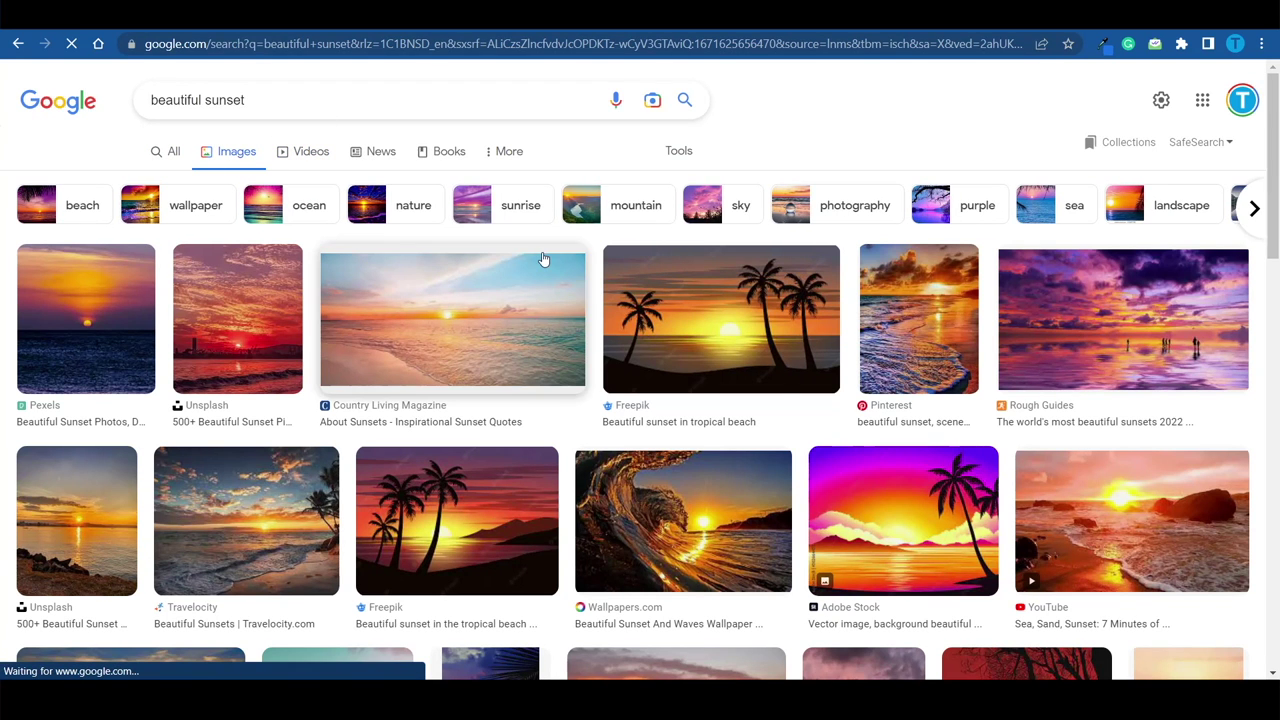
{"action": "scroll", "coordinate": [773, 434], "scroll_direction": "down", "scroll_amount": 2}
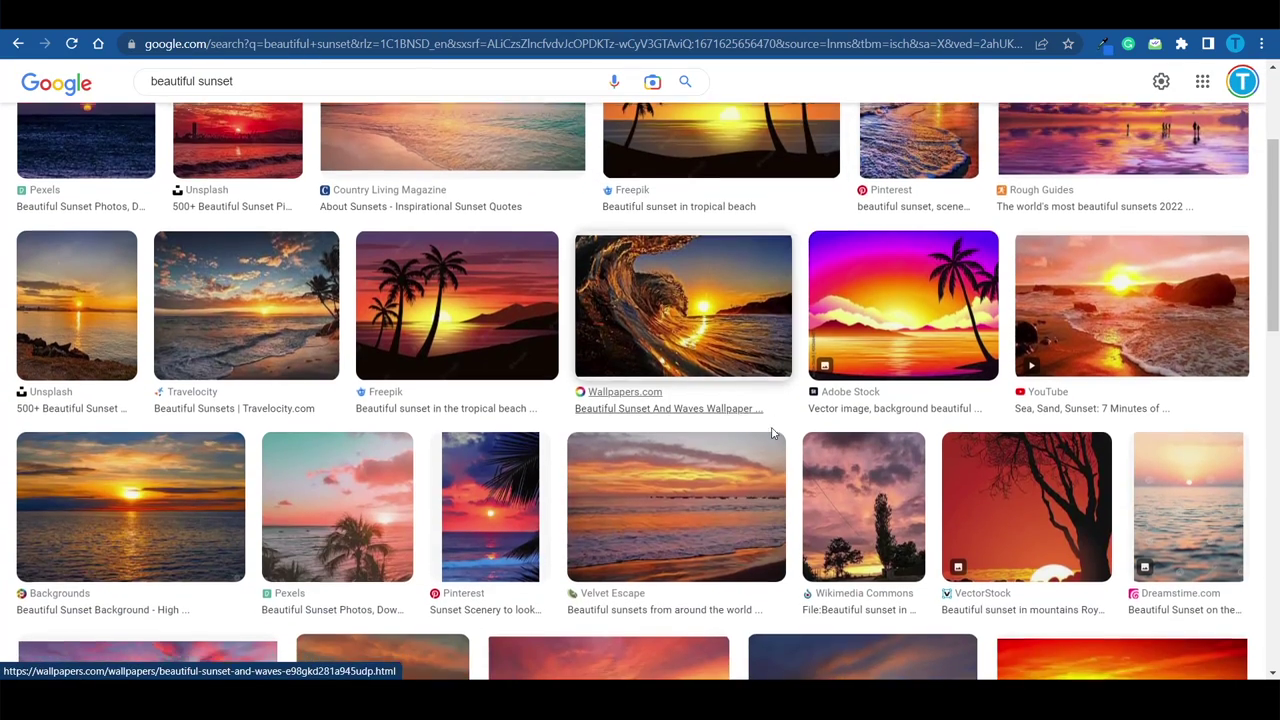
{"action": "left_click", "coordinate": [762, 287]}
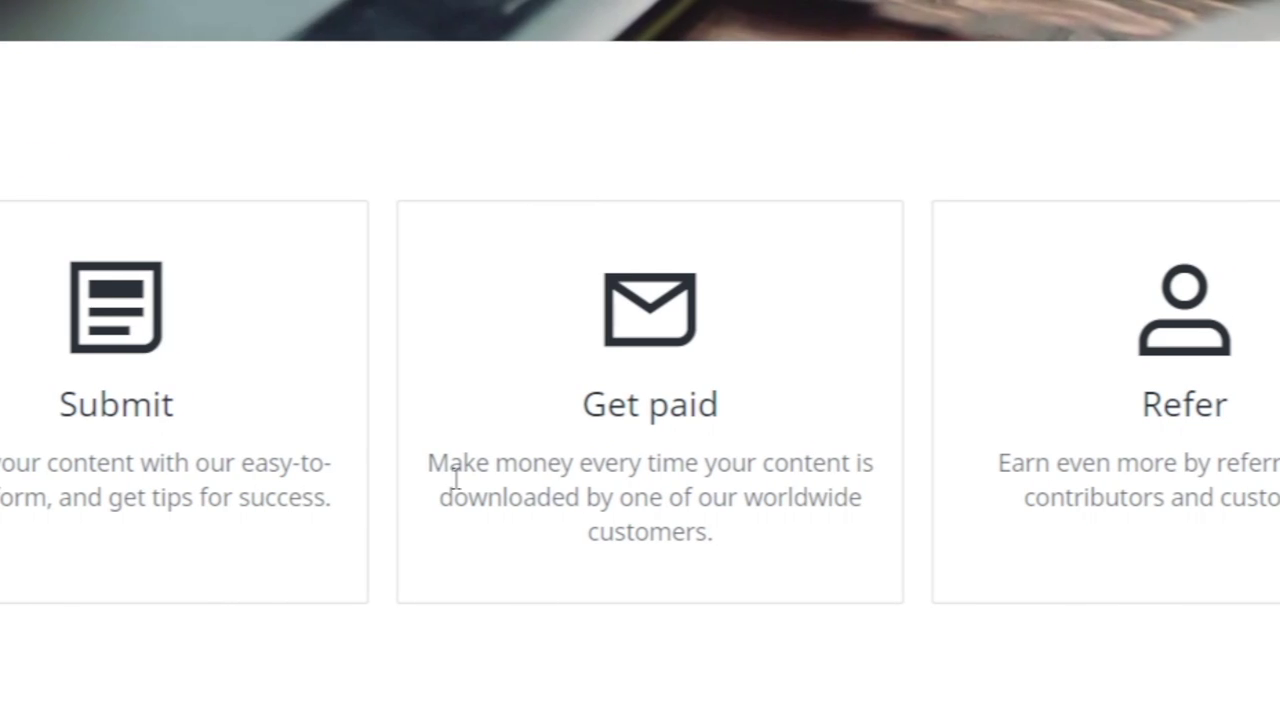
Highlight the Get paid description on Shutterstock's contributor page and look further down the page
{"action": "left_click_drag", "start_coordinate": [942, 462], "coordinate": [869, 530]}
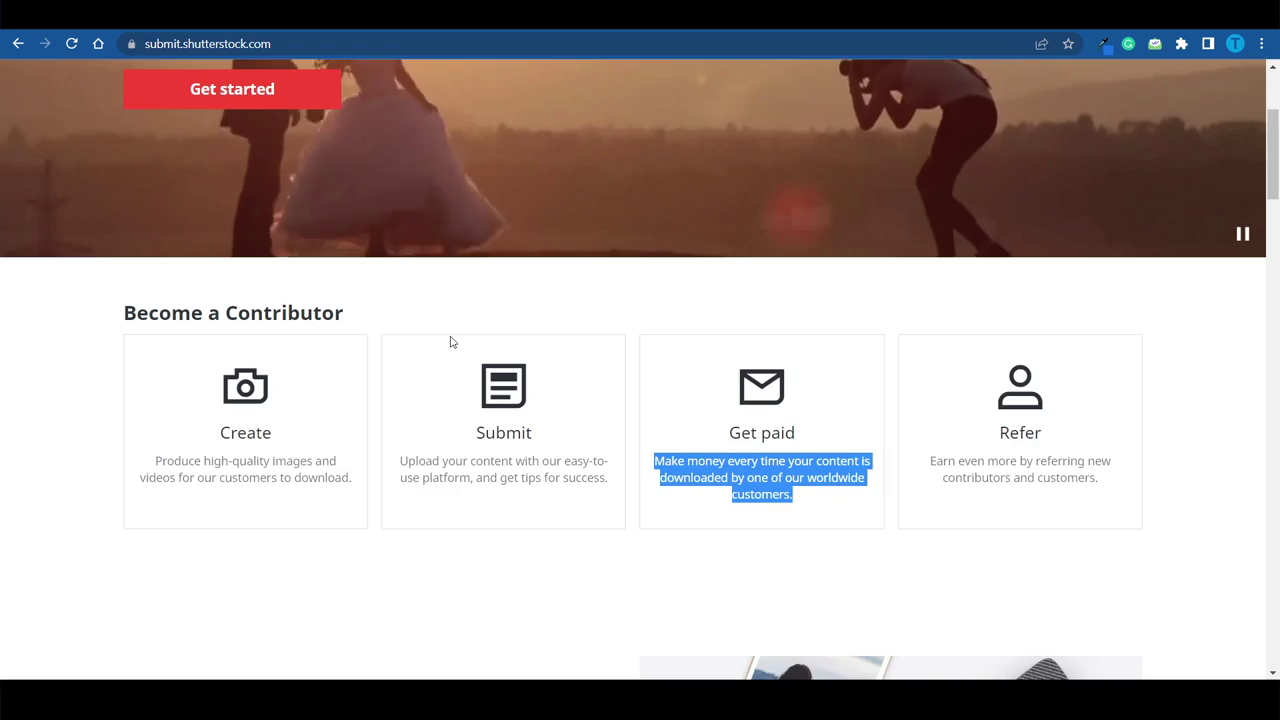
{"action": "scroll", "coordinate": [450, 339], "scroll_direction": "down", "scroll_amount": 5}
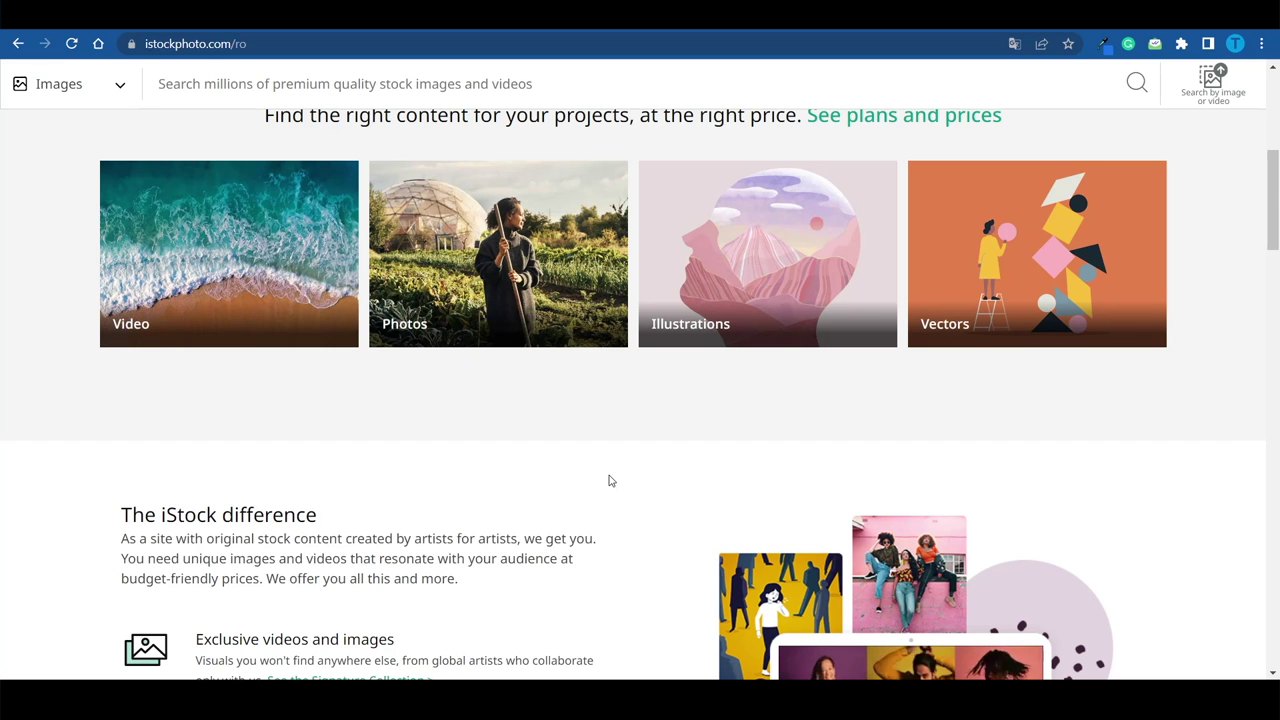
Review "The iStock difference" section on the iStock home page
{"action": "scroll", "coordinate": [608, 480], "scroll_direction": "down", "scroll_amount": 5}
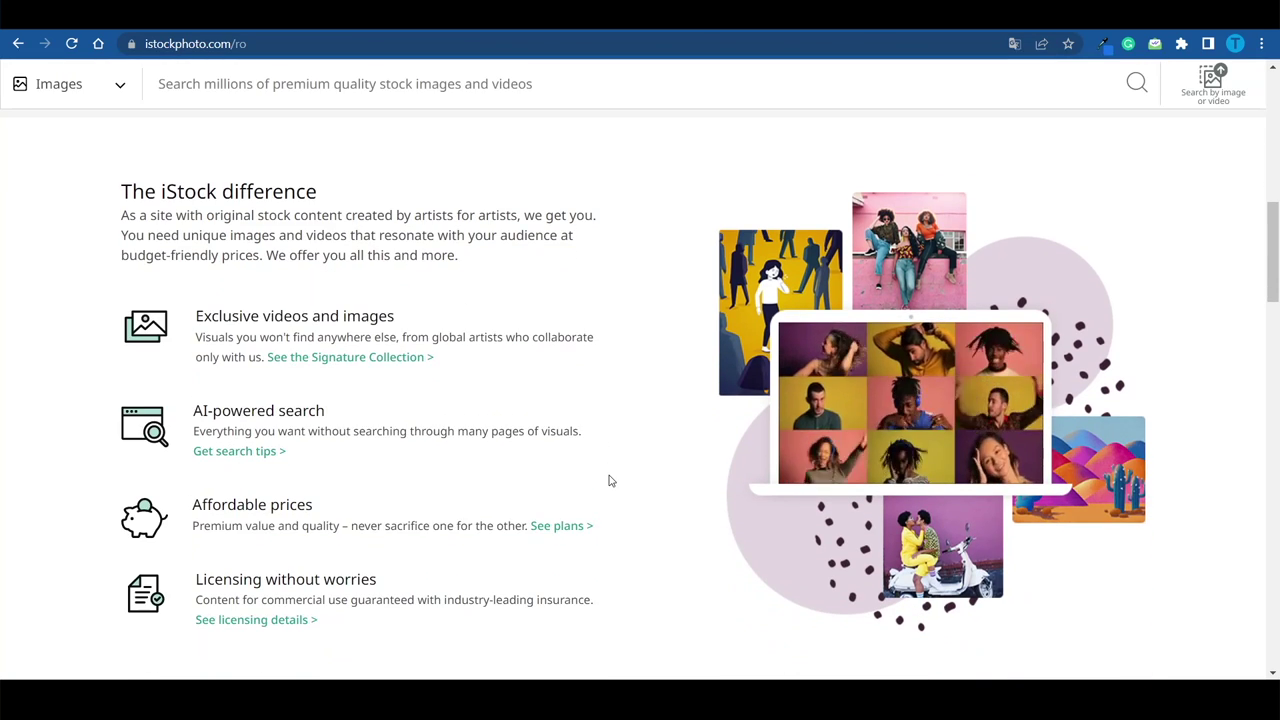
{"action": "scroll", "coordinate": [610, 478], "scroll_direction": "down", "scroll_amount": 3}
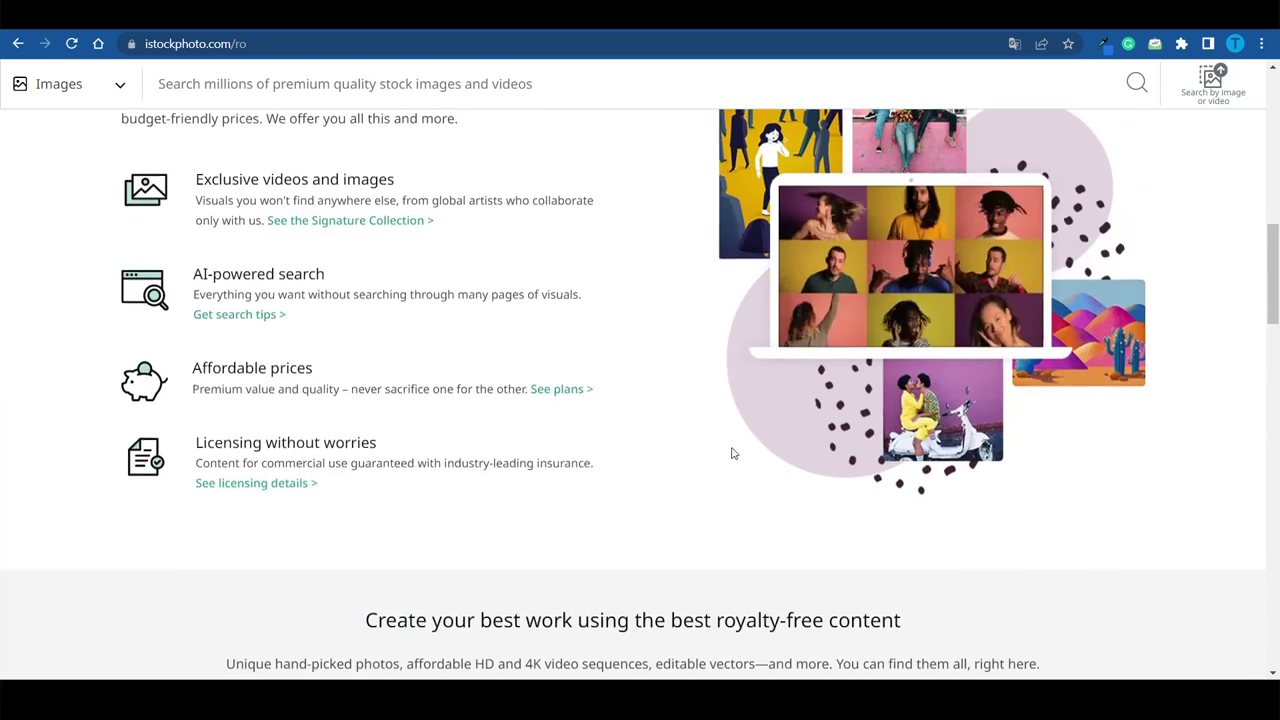
{"action": "scroll", "coordinate": [731, 451], "scroll_direction": "up", "scroll_amount": 2}
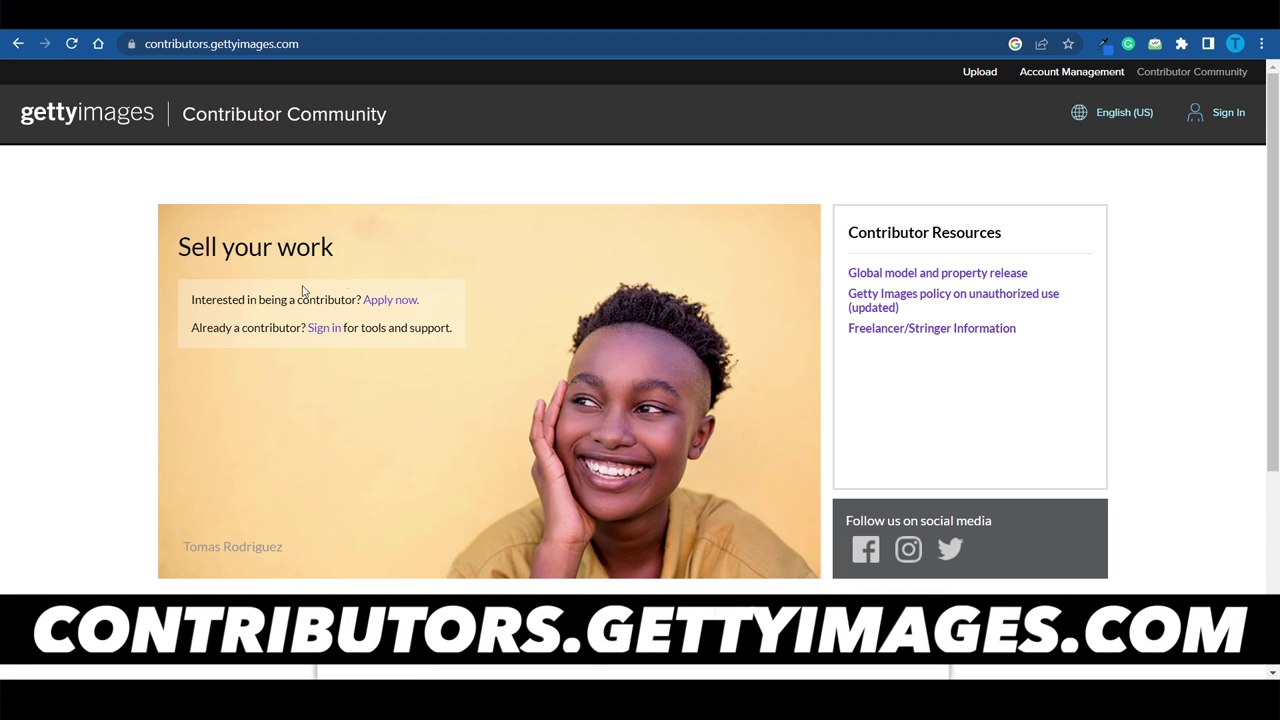
Open the contributor application page from the Getty Images Contributor Community and review its reasons for working with Getty Images and iStock
{"action": "left_click", "coordinate": [391, 300]}
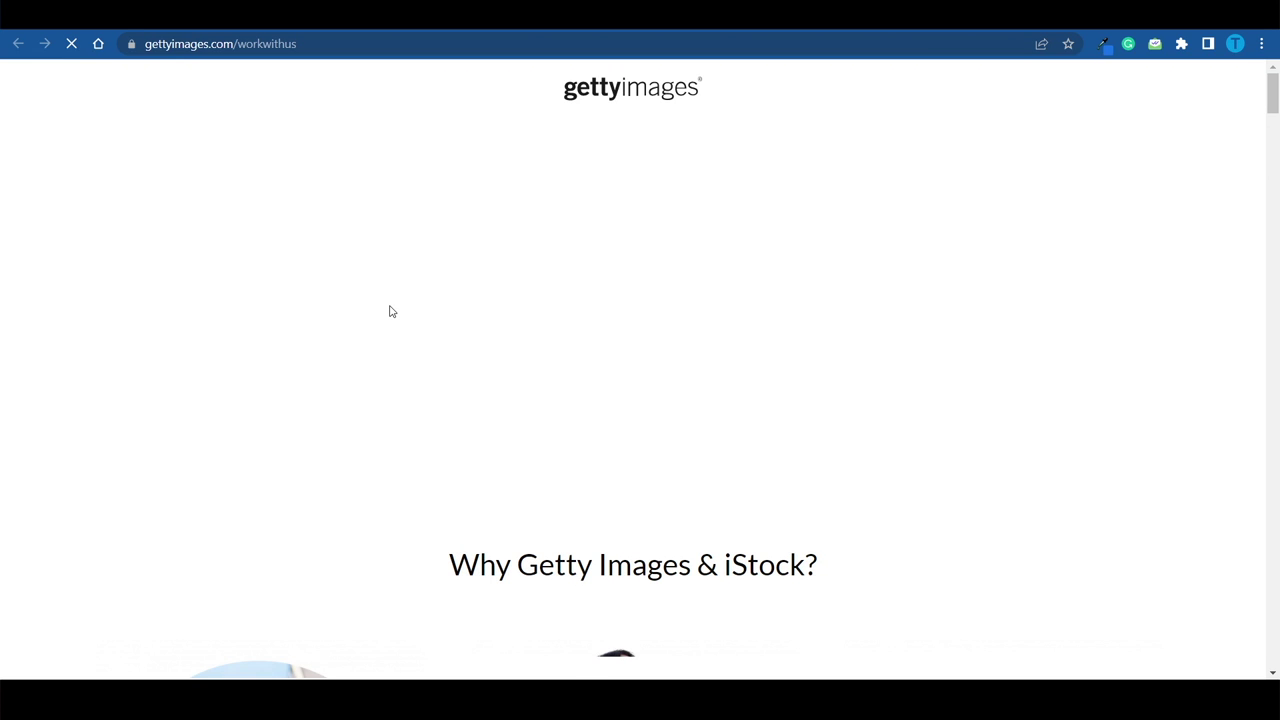
{"action": "scroll", "coordinate": [757, 306], "scroll_direction": "down", "scroll_amount": 5}
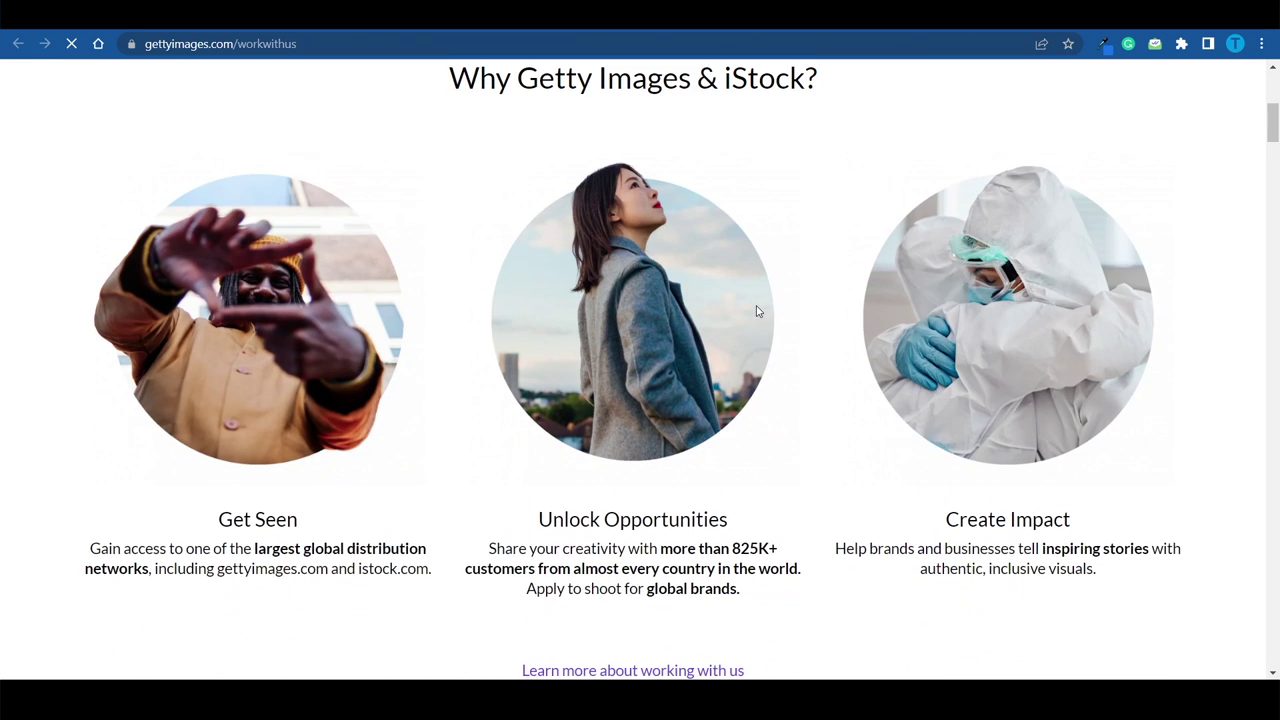
{"action": "scroll", "coordinate": [757, 311], "scroll_direction": "down", "scroll_amount": 10}
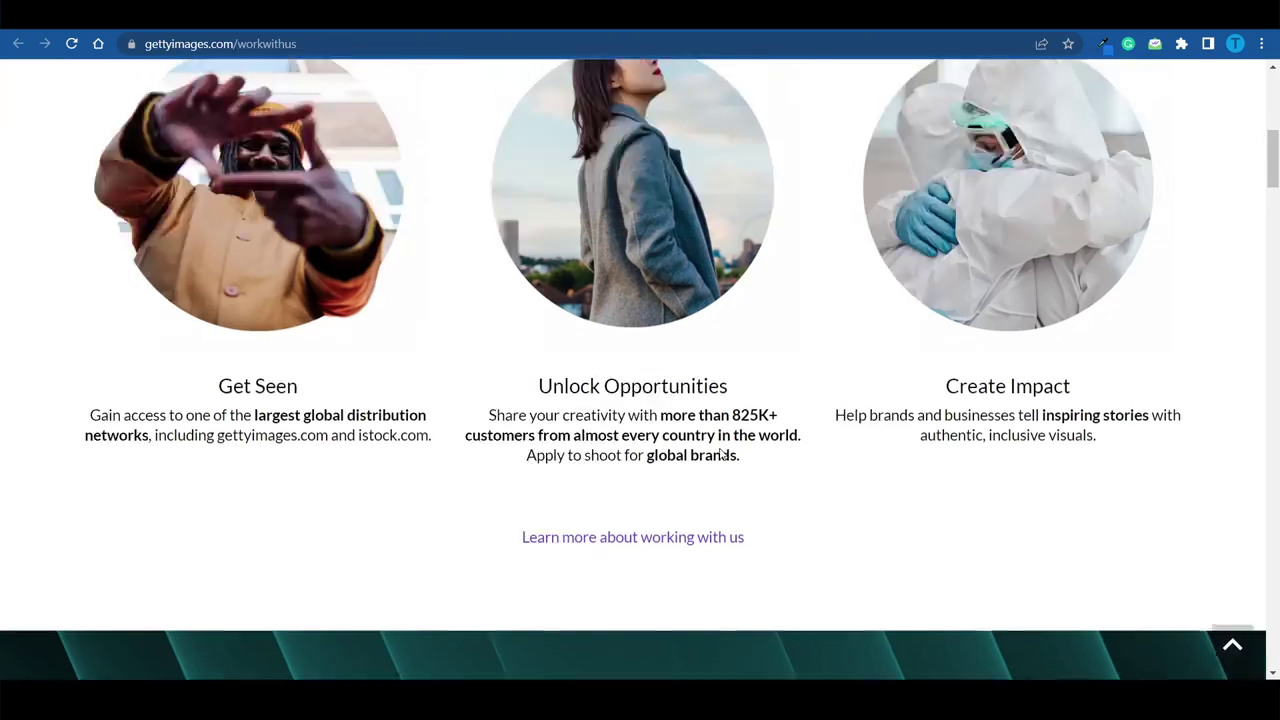
{"action": "scroll", "coordinate": [720, 454], "scroll_direction": "up", "scroll_amount": 6}
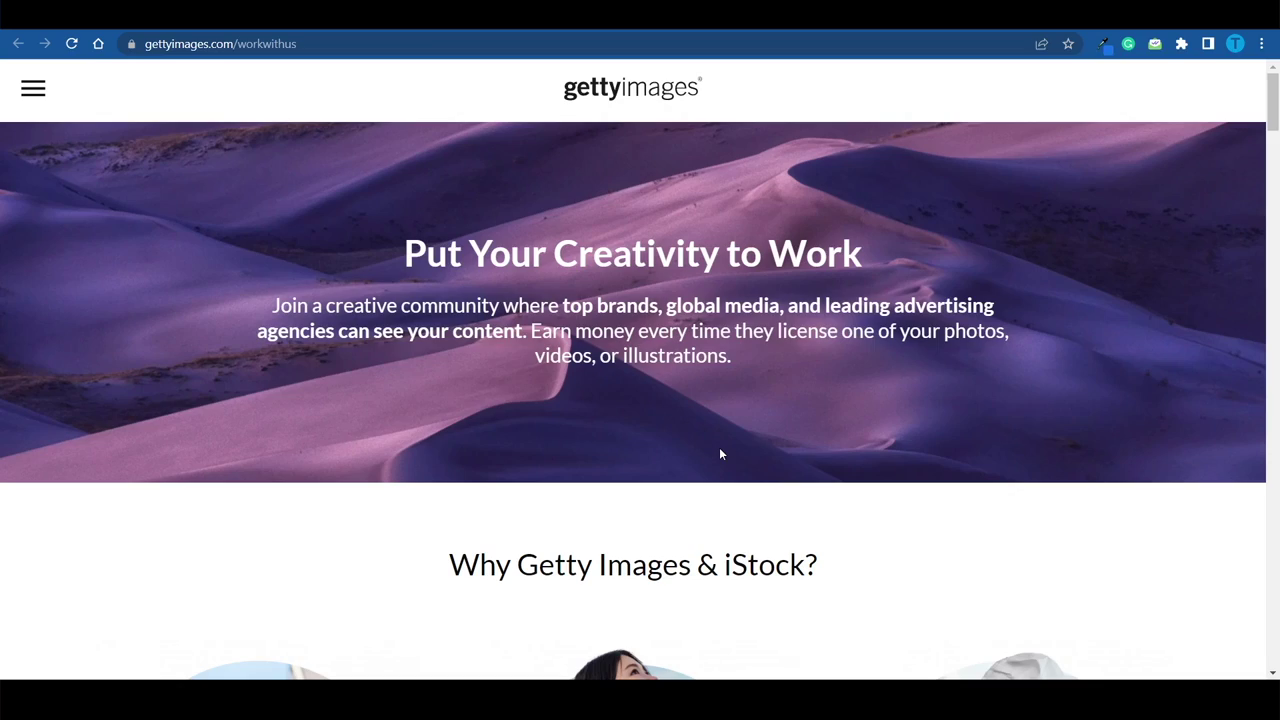
{"action": "scroll", "coordinate": [719, 447], "scroll_direction": "down", "scroll_amount": 2}
{"action": "scroll", "coordinate": [720, 454], "scroll_direction": "down", "scroll_amount": 5}
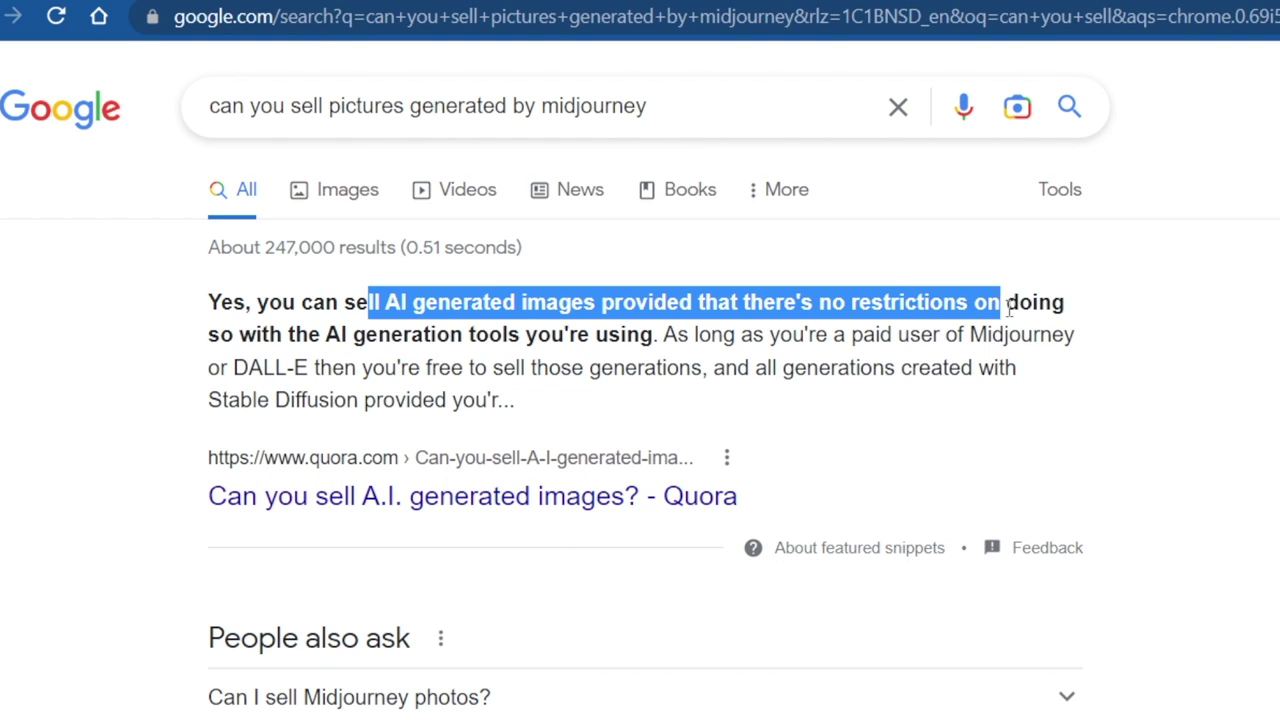
Read Google's featured answer on selling pictures generated by Midjourney, highlighting the passages on tool restrictions, free resale and paid users
{"action": "left_click_drag", "start_coordinate": [307, 334], "coordinate": [622, 334]}
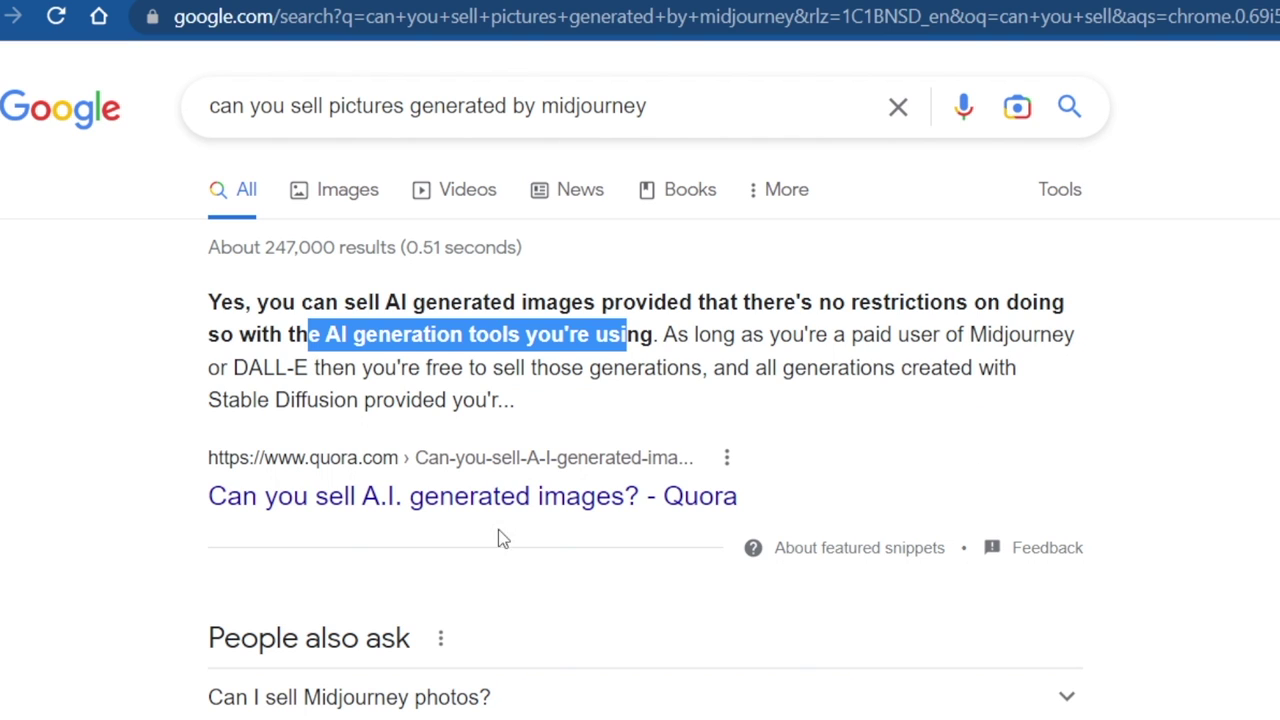
{"action": "left_click_drag", "start_coordinate": [363, 369], "coordinate": [706, 375]}
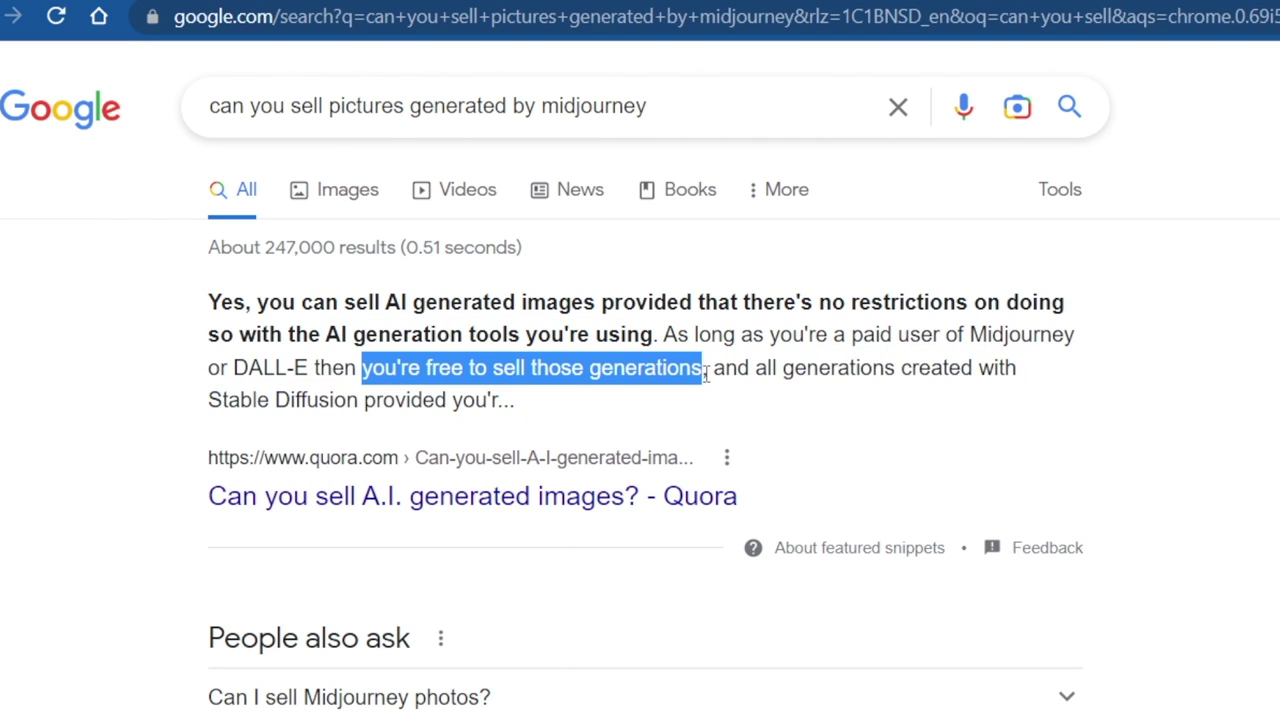
{"action": "left_click", "coordinate": [838, 336]}
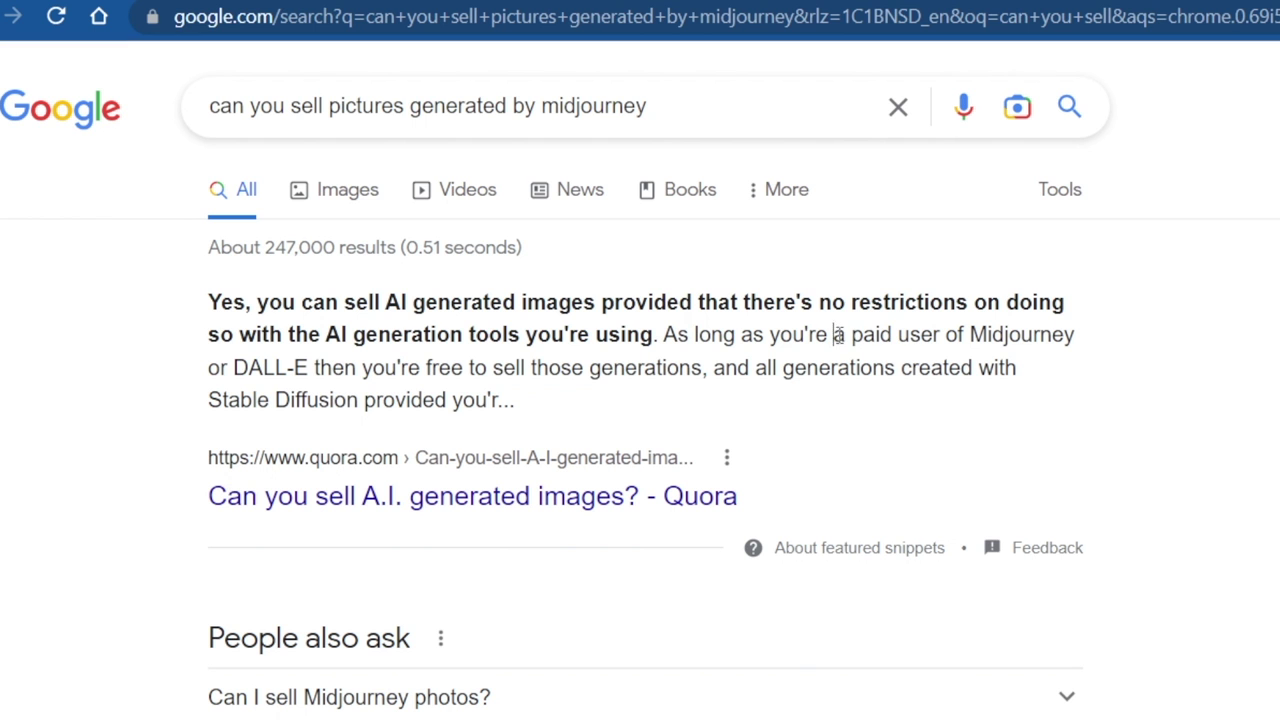
{"action": "left_click_drag", "start_coordinate": [836, 336], "coordinate": [948, 332]}
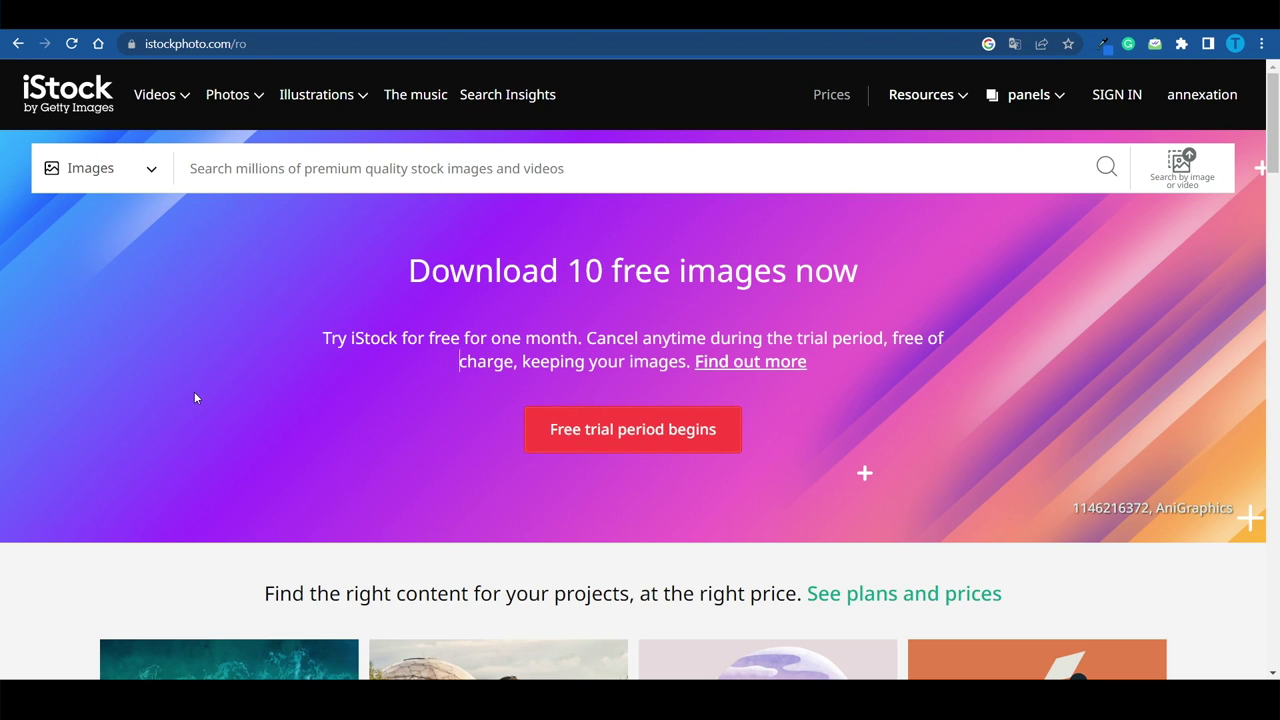
Search iStock images for "businessman in pajamas" using the recent search and open the photo of the man on the sofa with his dog
{"action": "left_click", "coordinate": [340, 172]}
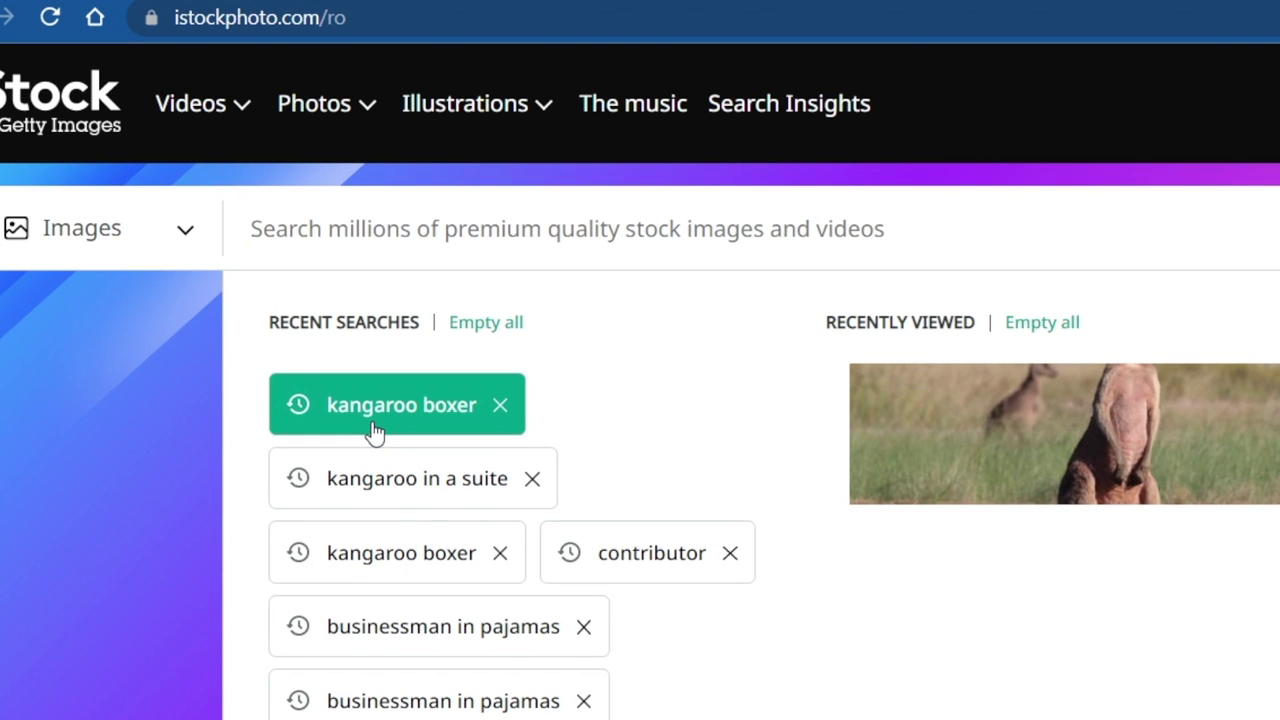
{"action": "left_click", "coordinate": [490, 648]}
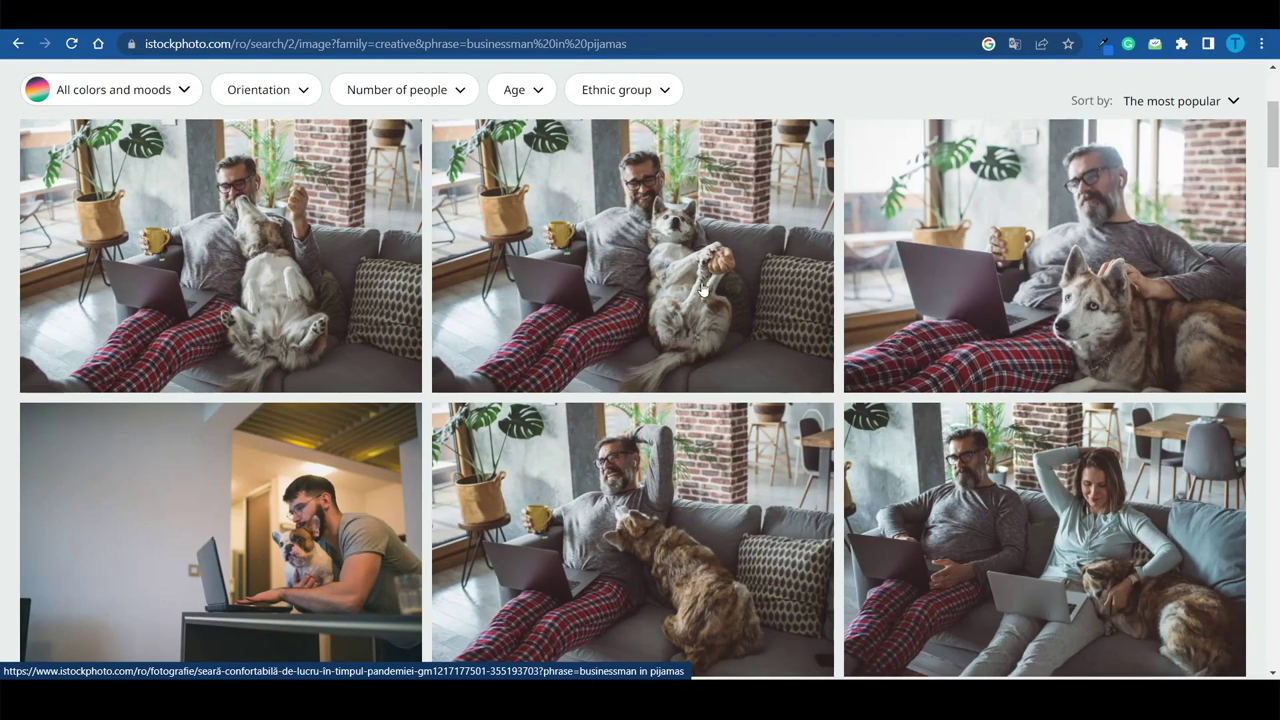
{"action": "left_click", "coordinate": [641, 289]}
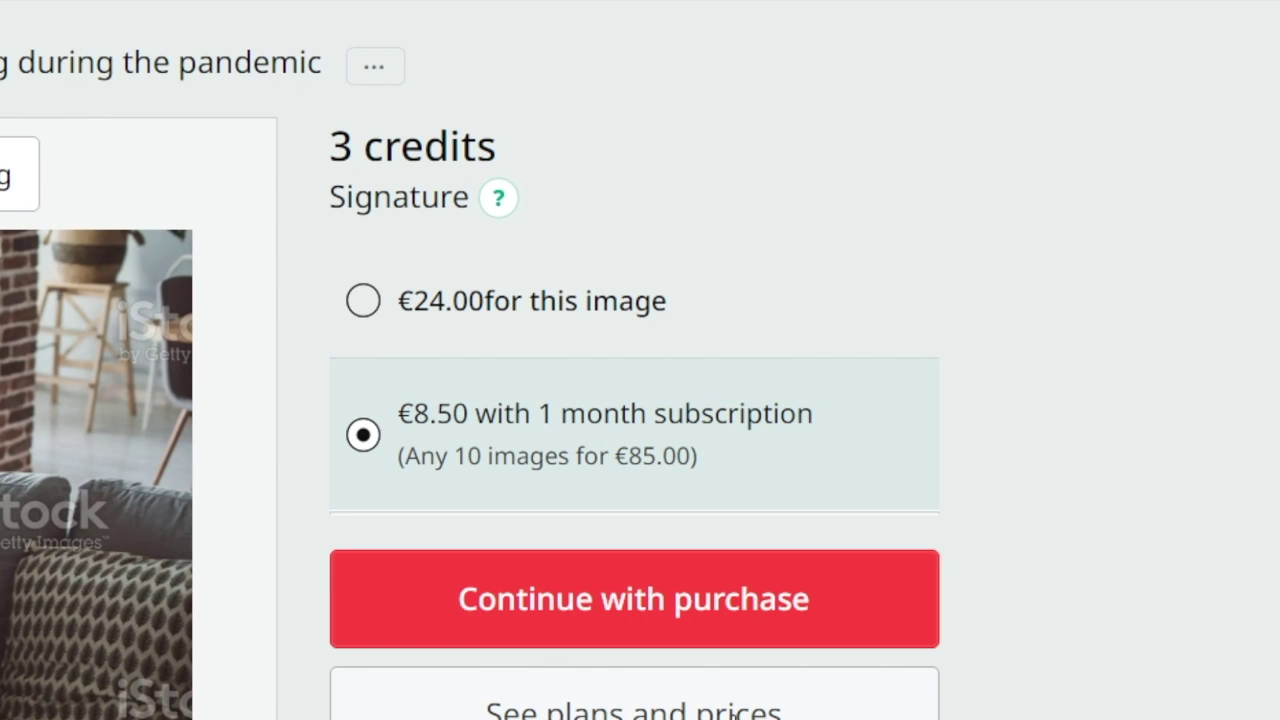
Review iStock's subscription plans and prices from the photo's page, and return to the photo to examine its purchase options
{"action": "left_click", "coordinate": [735, 712]}
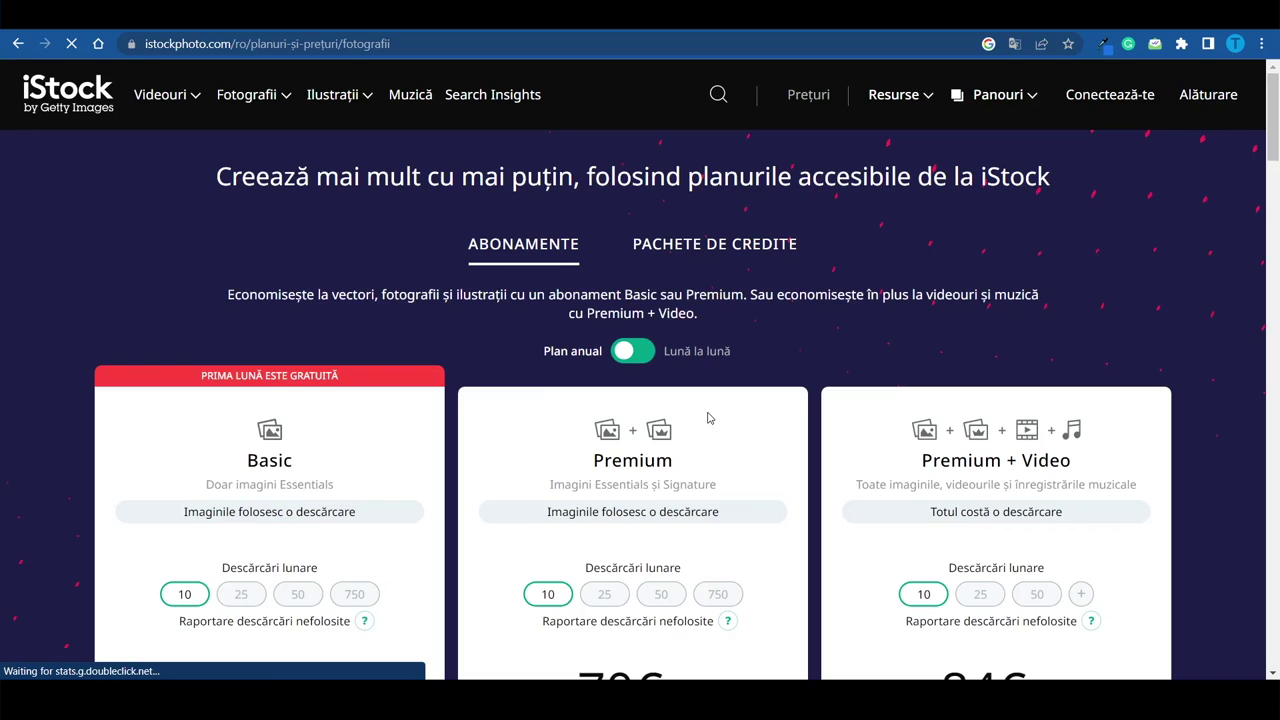
{"action": "scroll", "coordinate": [709, 420], "scroll_direction": "down", "scroll_amount": 3}
{"action": "scroll", "coordinate": [709, 420], "scroll_direction": "up", "scroll_amount": 2}
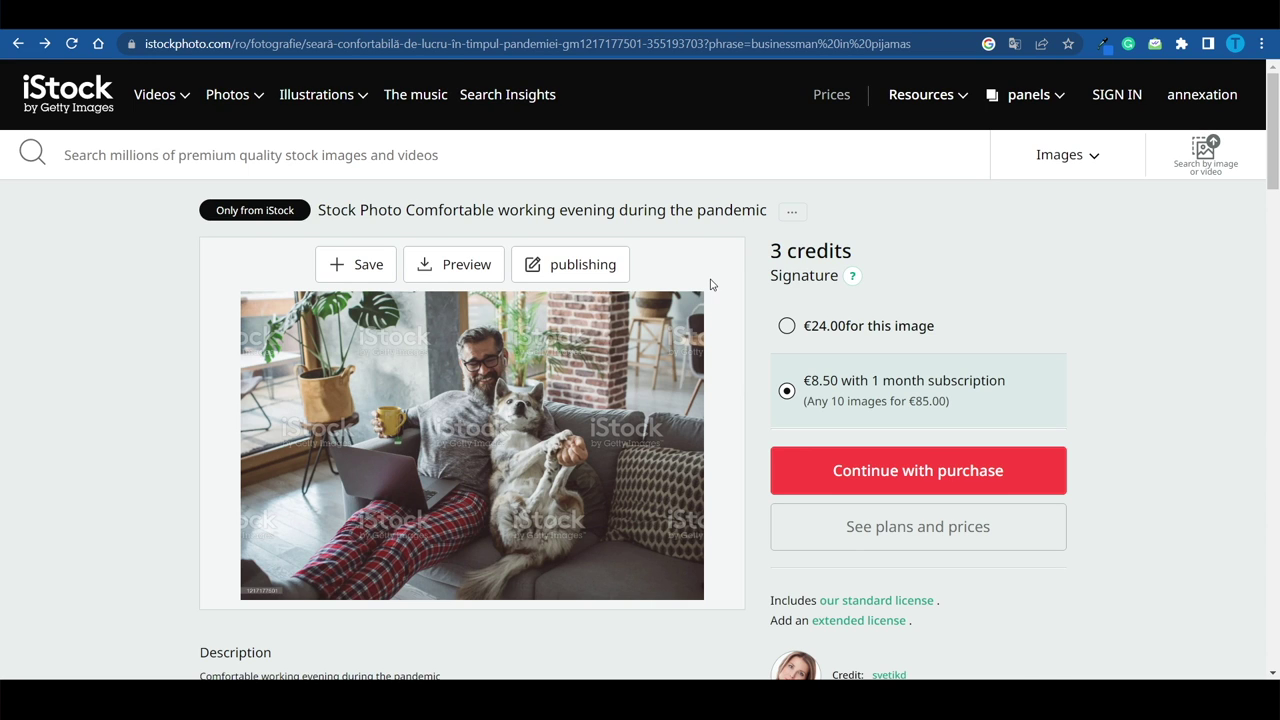
{"action": "scroll", "coordinate": [712, 285], "scroll_direction": "down", "scroll_amount": 1}
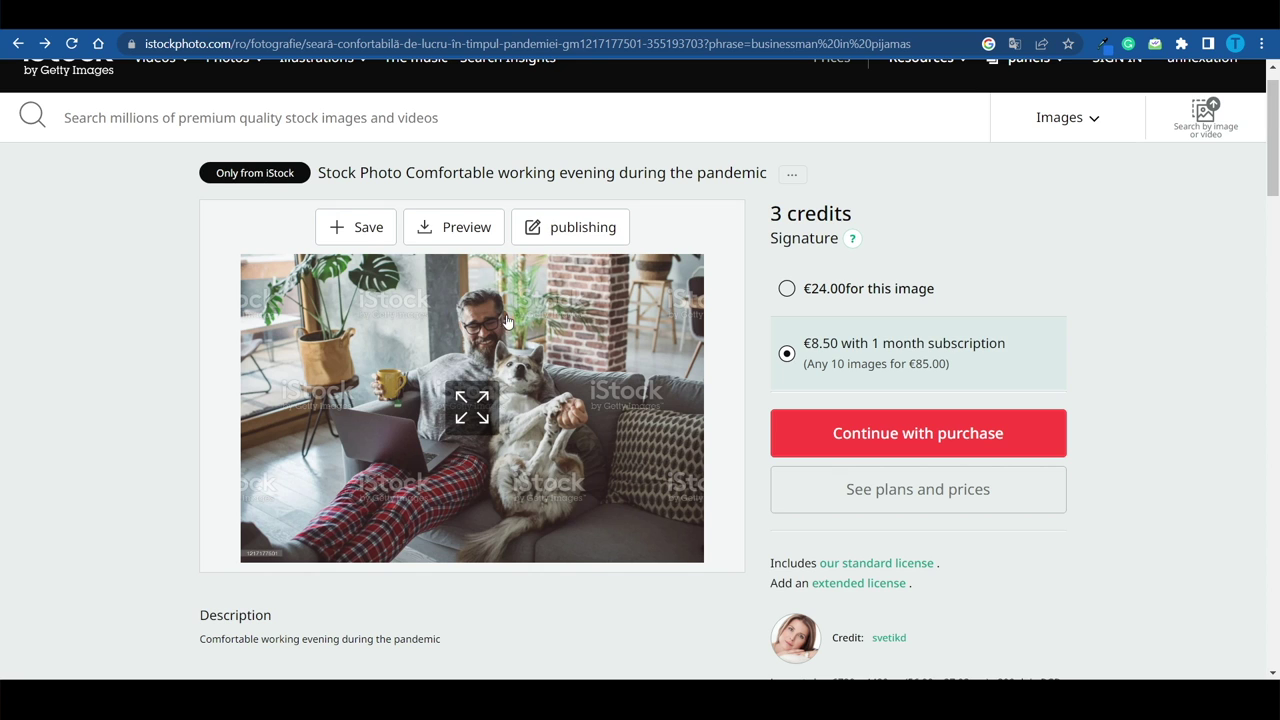
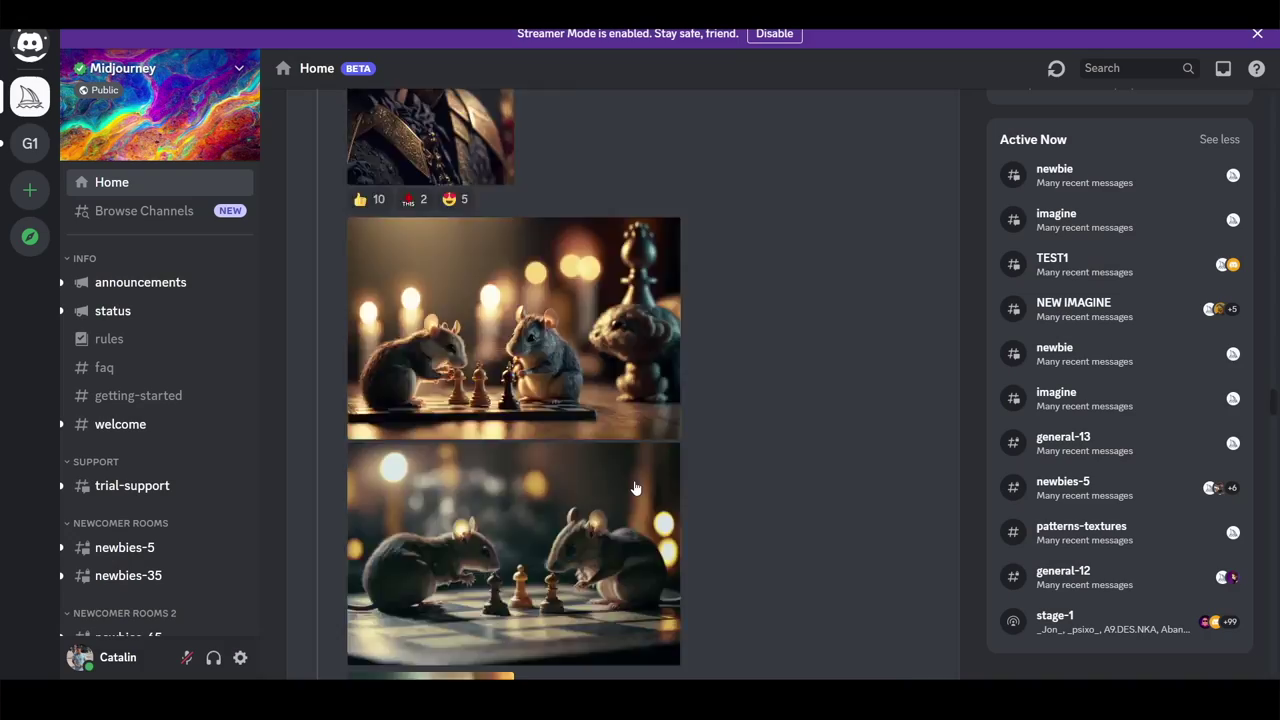
Open the newbies-5 room on Midjourney's Discord server and enter an /imagine command with the prompt "business in pajamas"
{"action": "scroll", "coordinate": [731, 500], "scroll_direction": "down", "scroll_amount": 5}
{"action": "scroll", "coordinate": [740, 500], "scroll_direction": "up", "scroll_amount": 2}
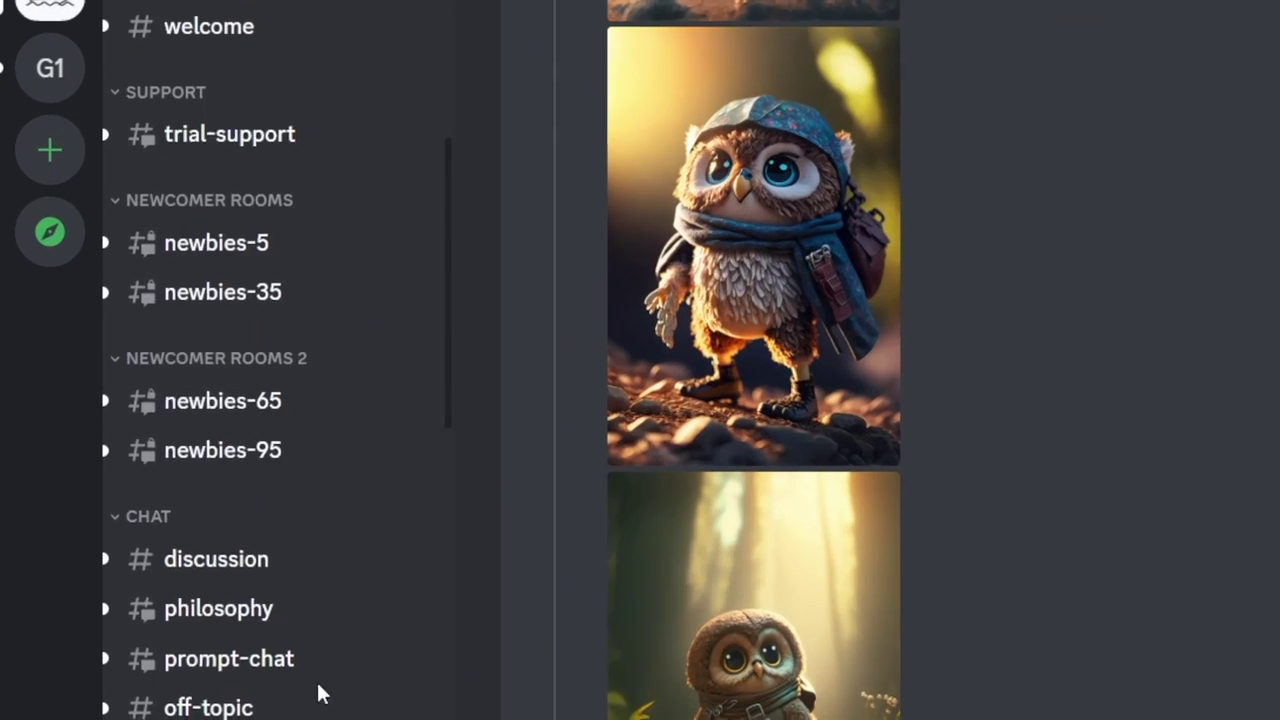
{"action": "left_click", "coordinate": [277, 262]}
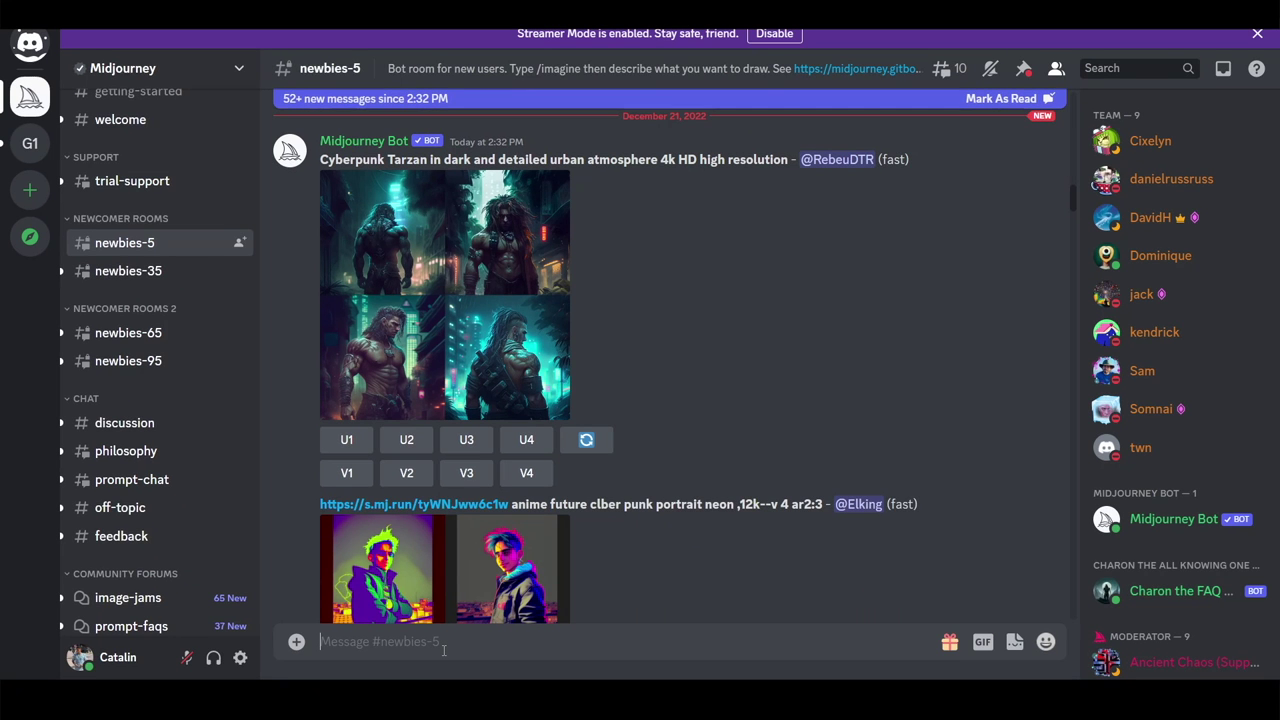
{"action": "type", "text": "/imagine"}
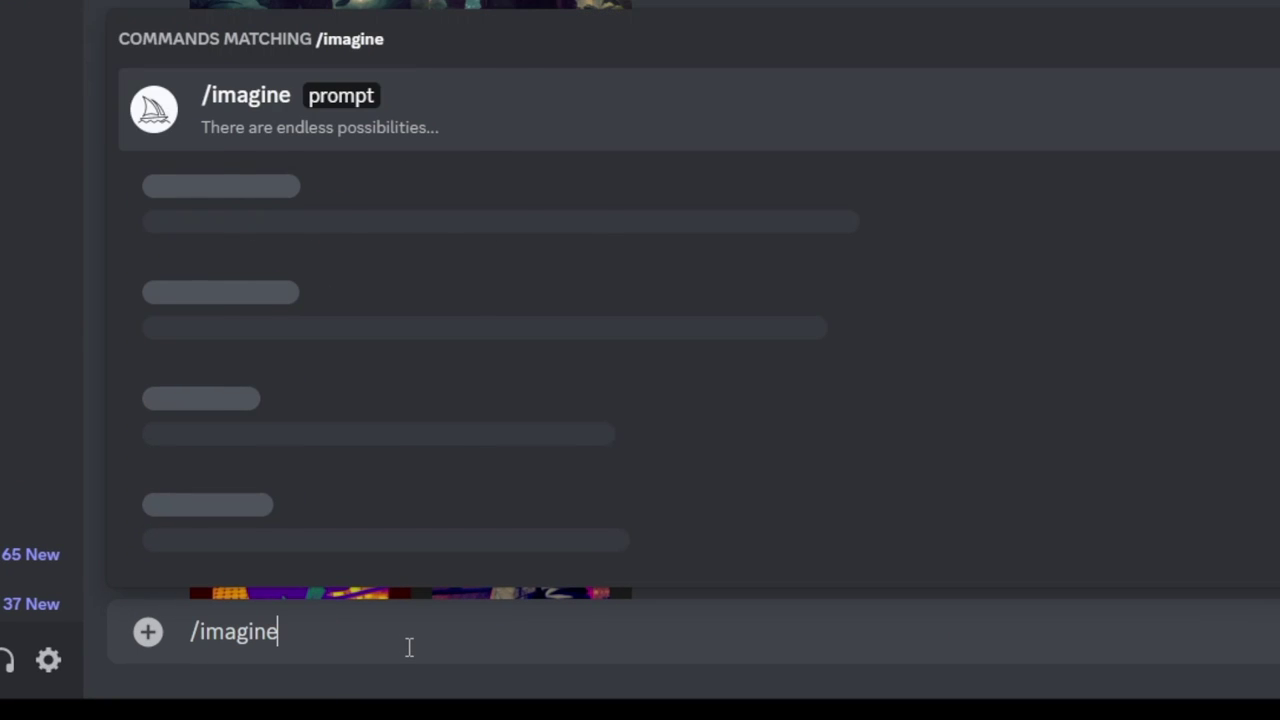
{"action": "key", "text": "Tab"}
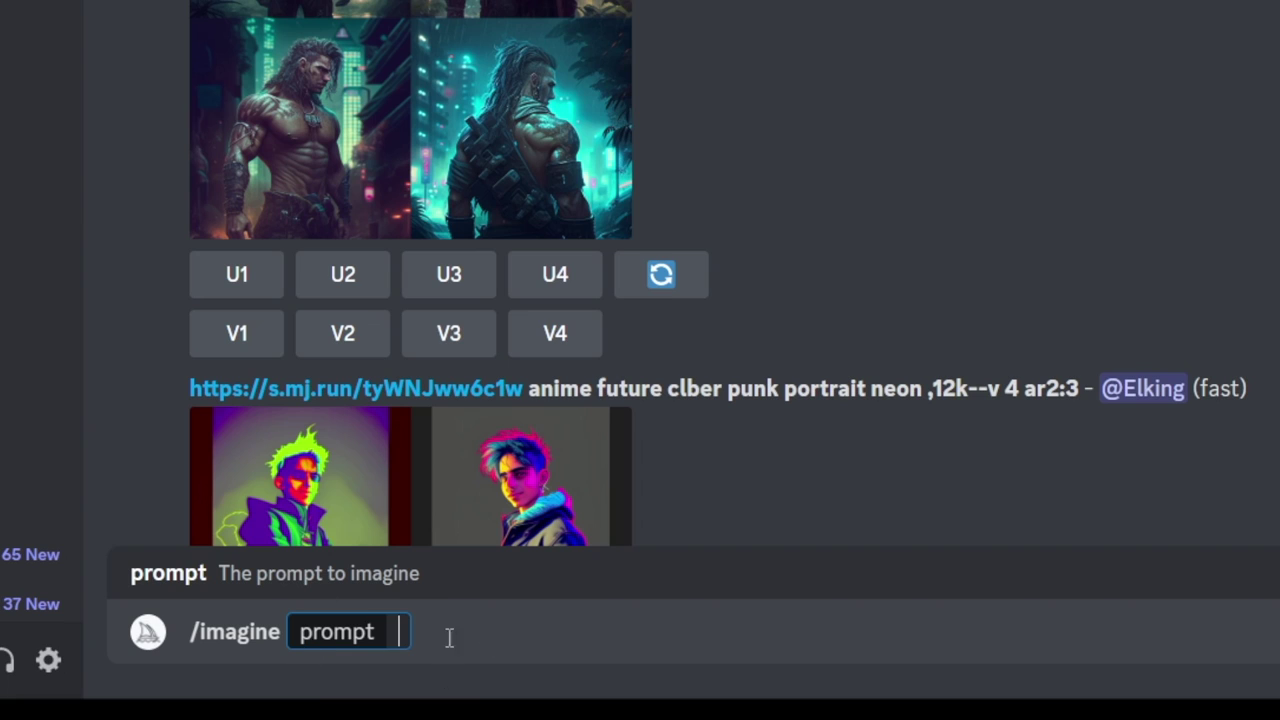
{"action": "type", "text": "business in pajamas"}
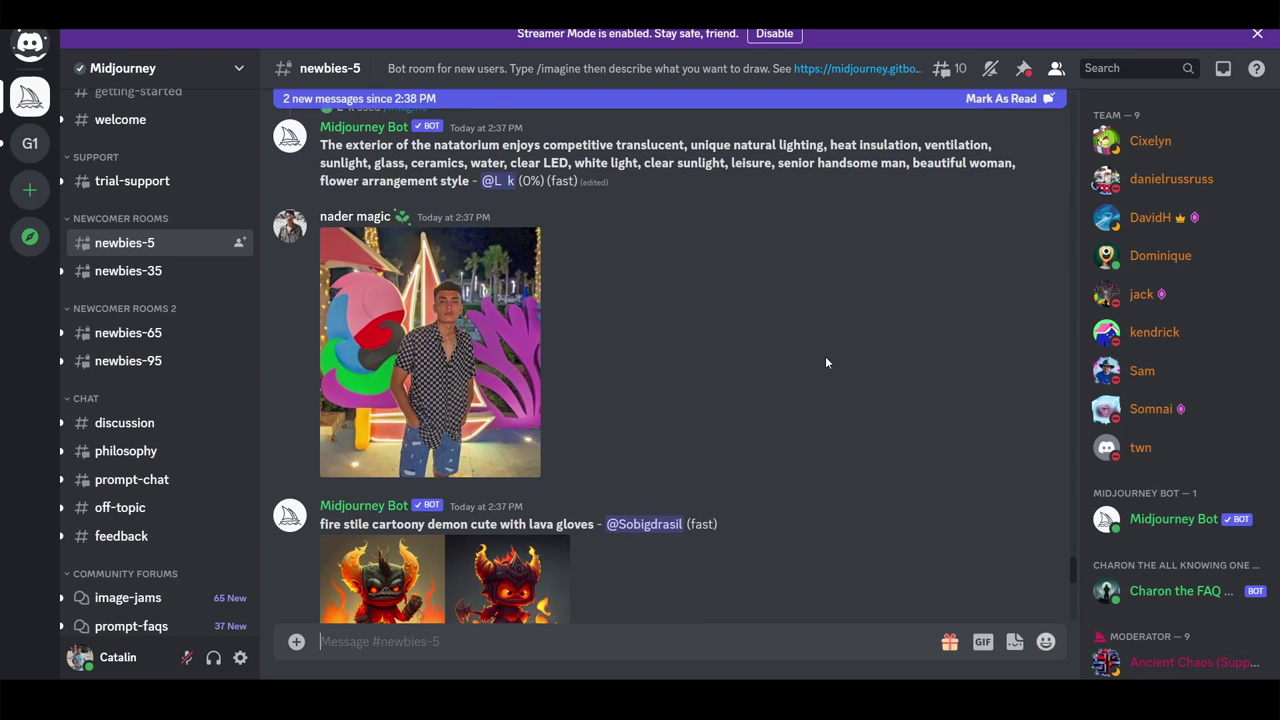
Look through the generated images in the newbies-5 feed and enlarge the "dragonhead, realistic" variations
{"action": "scroll", "coordinate": [656, 530], "scroll_direction": "down", "scroll_amount": 5}
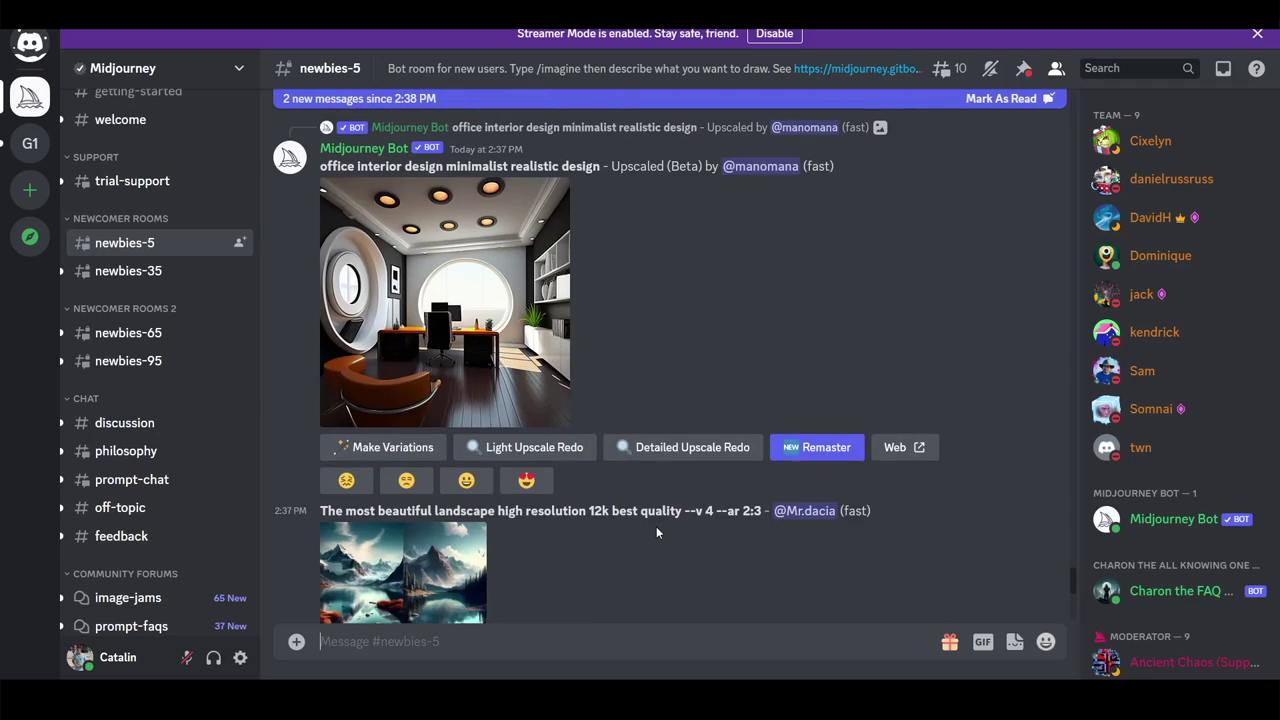
{"action": "scroll", "coordinate": [657, 532], "scroll_direction": "down", "scroll_amount": 10}
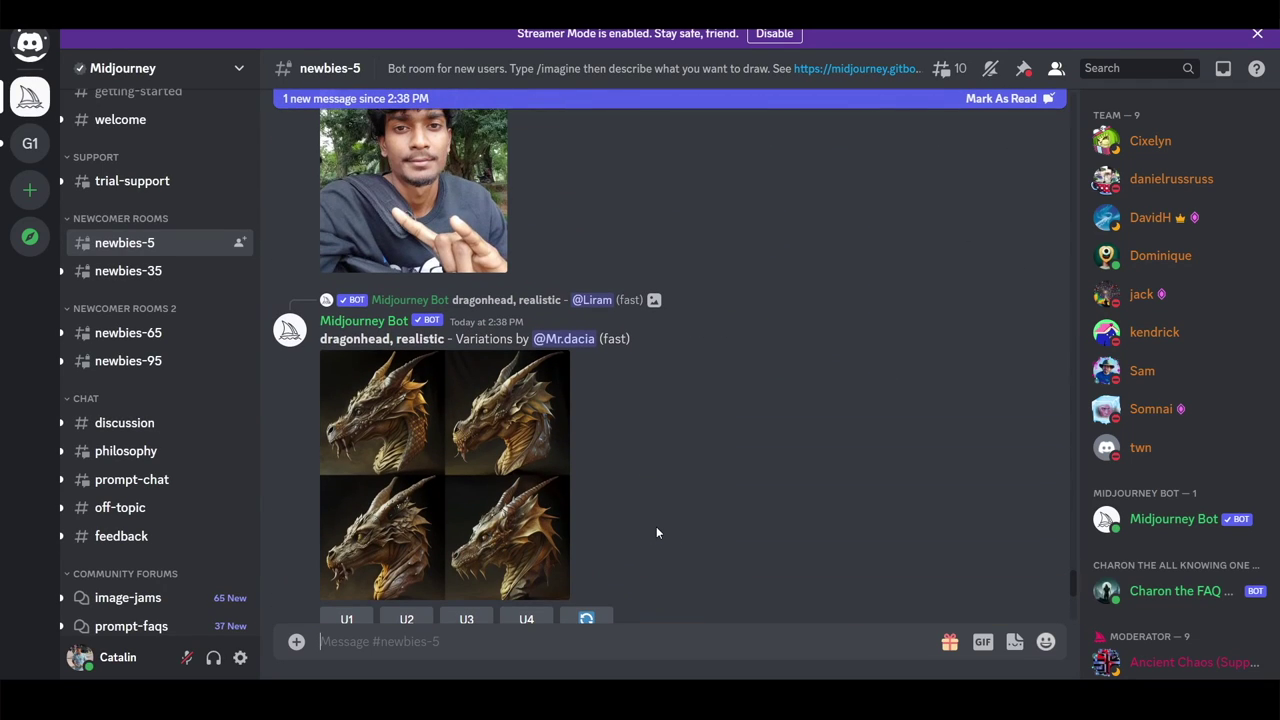
{"action": "left_click", "coordinate": [497, 418]}
{"action": "left_click", "coordinate": [950, 412]}
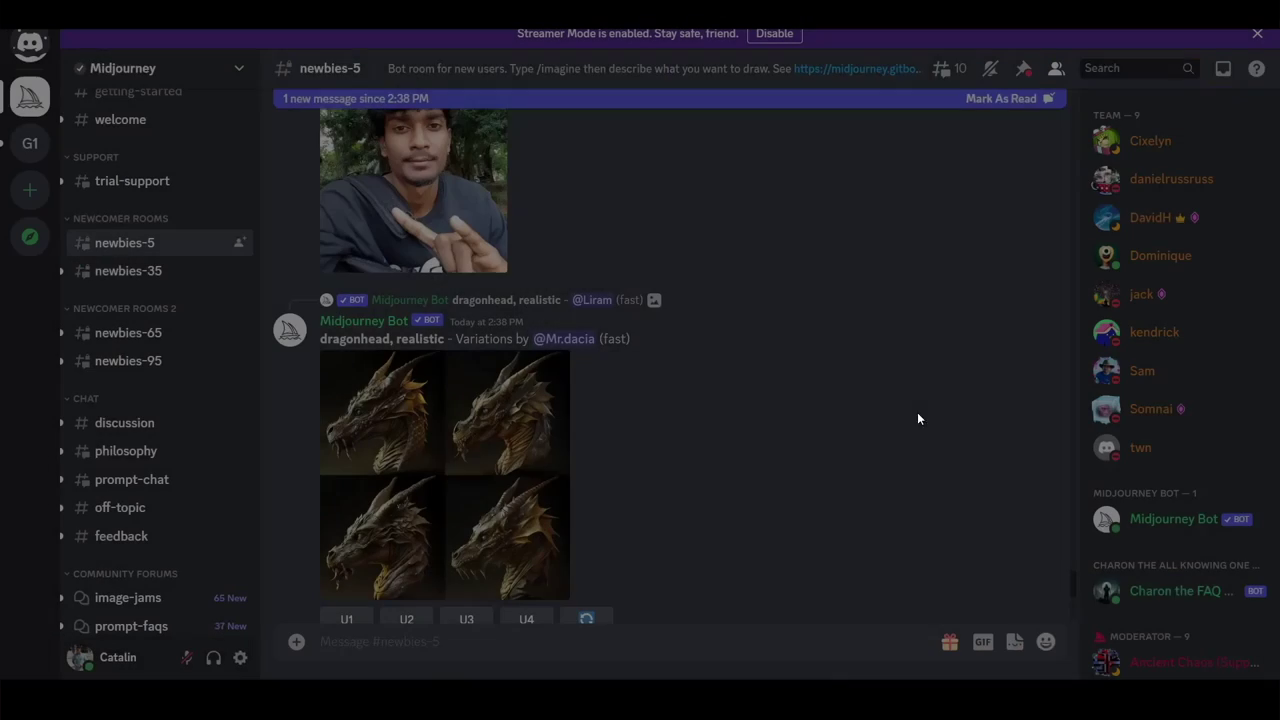
View the upscaled minimalist office interior image enlarged, and return to the "businessman in pajamas" result in the feed
{"action": "scroll", "coordinate": [738, 430], "scroll_direction": "up", "scroll_amount": 5}
{"action": "scroll", "coordinate": [738, 431], "scroll_direction": "up", "scroll_amount": 2}
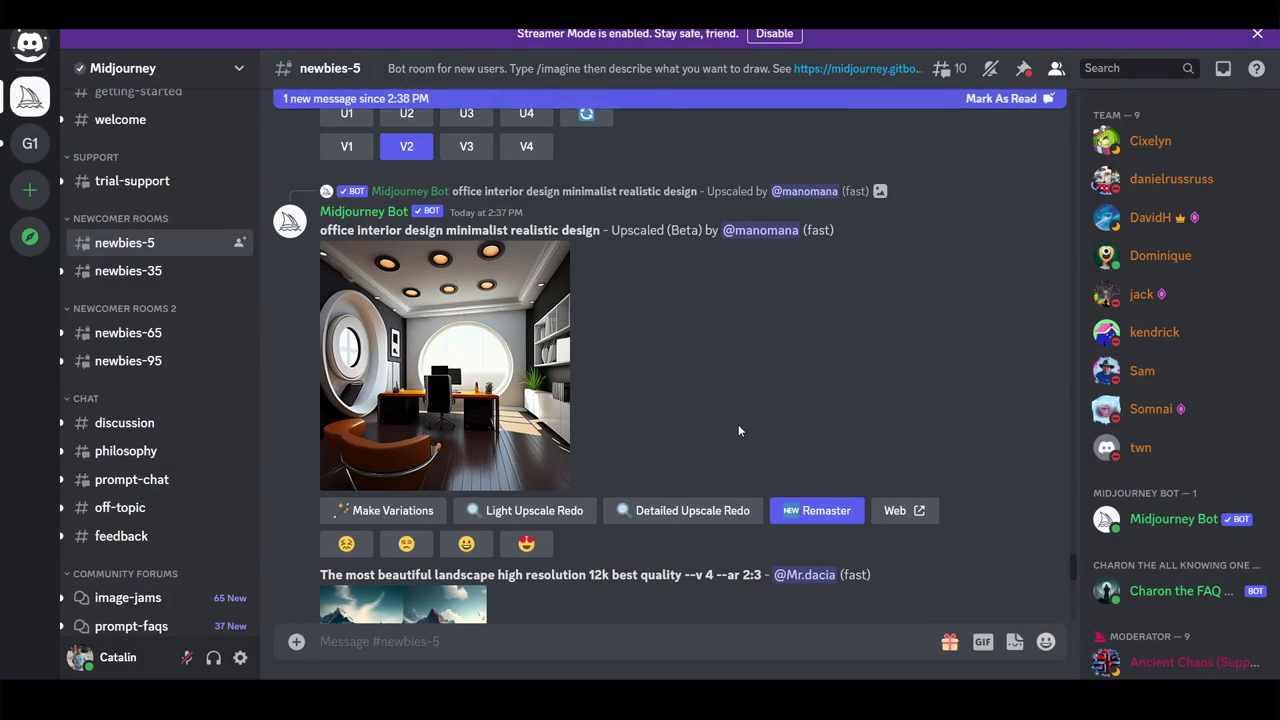
{"action": "left_click", "coordinate": [380, 368]}
{"action": "key", "text": "Escape"}
{"action": "scroll", "coordinate": [706, 522], "scroll_direction": "down", "scroll_amount": 5}
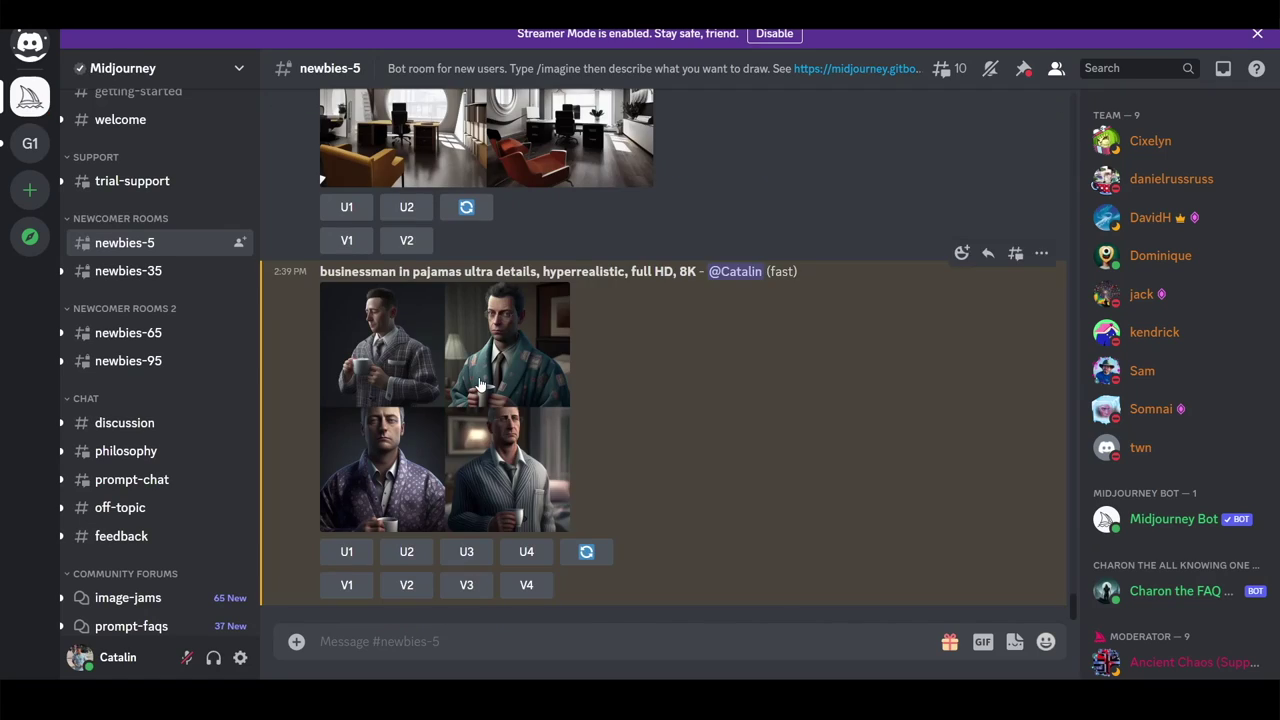
Examine the enlarged grid for "businessman in pajamas ultra details, hyperrealistic, full HD, 8K" and open its variations image
{"action": "left_click", "coordinate": [478, 376]}
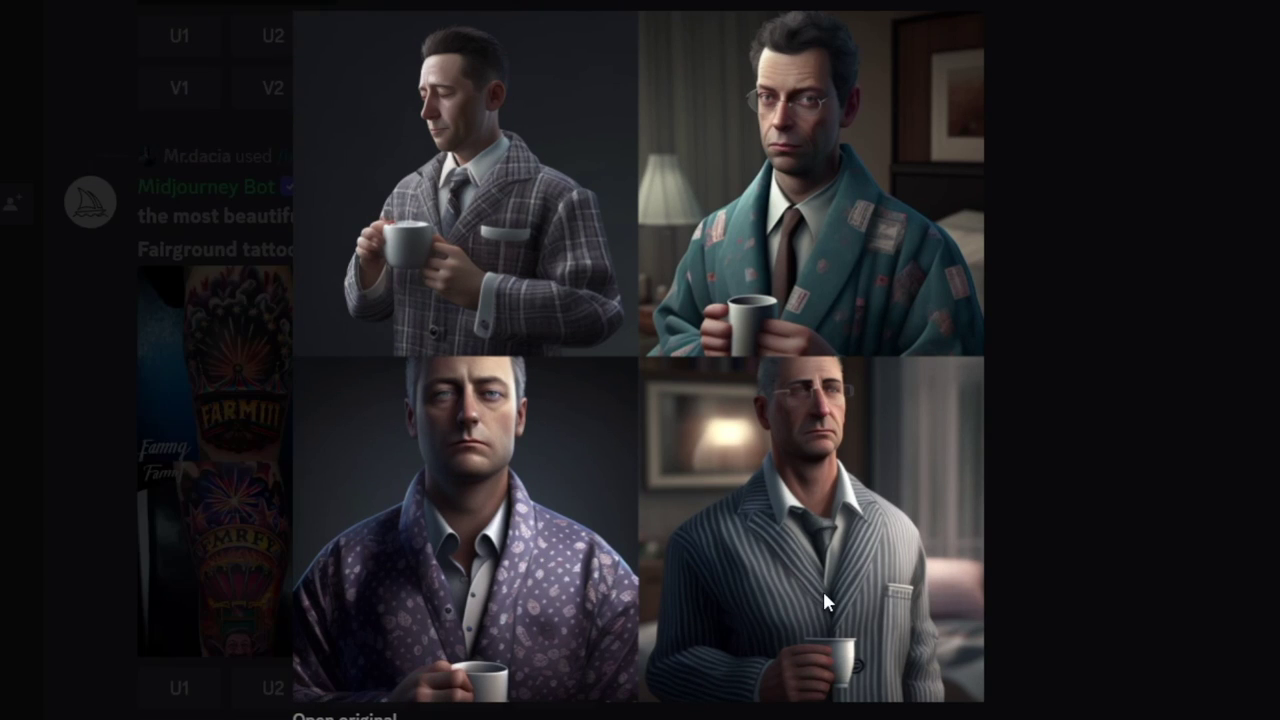
{"action": "key", "text": "Escape"}
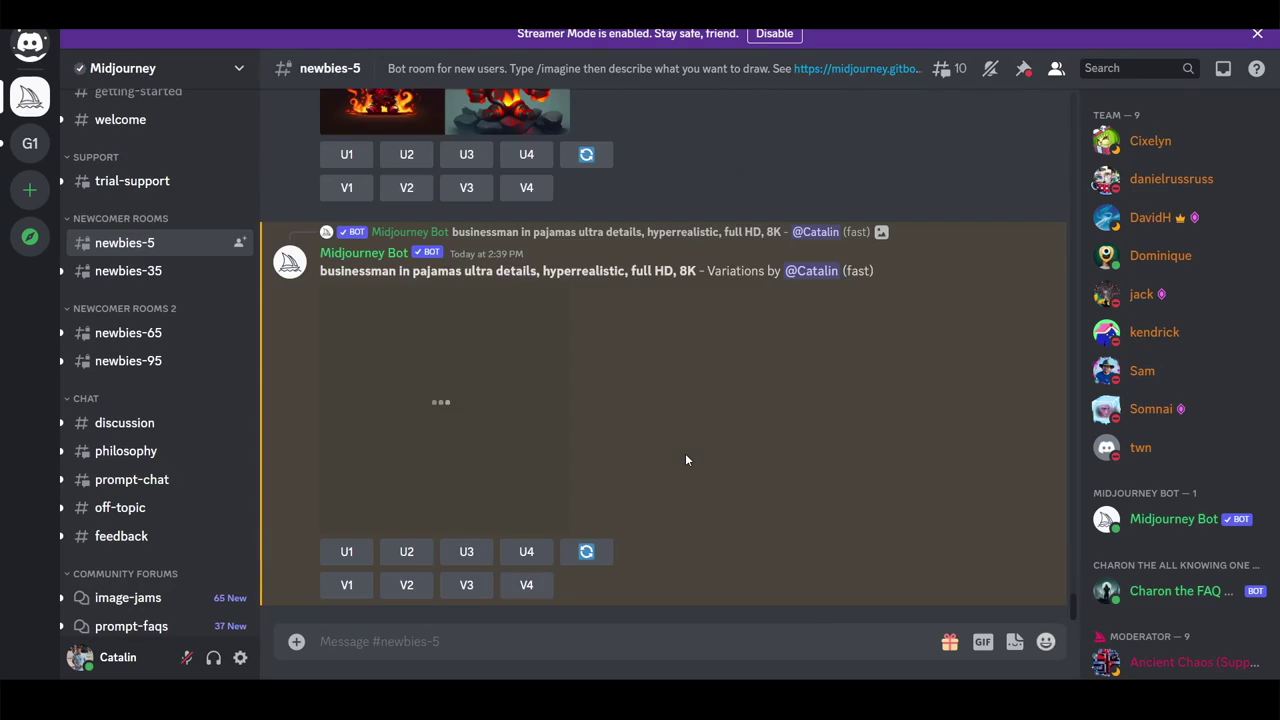
{"action": "left_click", "coordinate": [482, 437]}
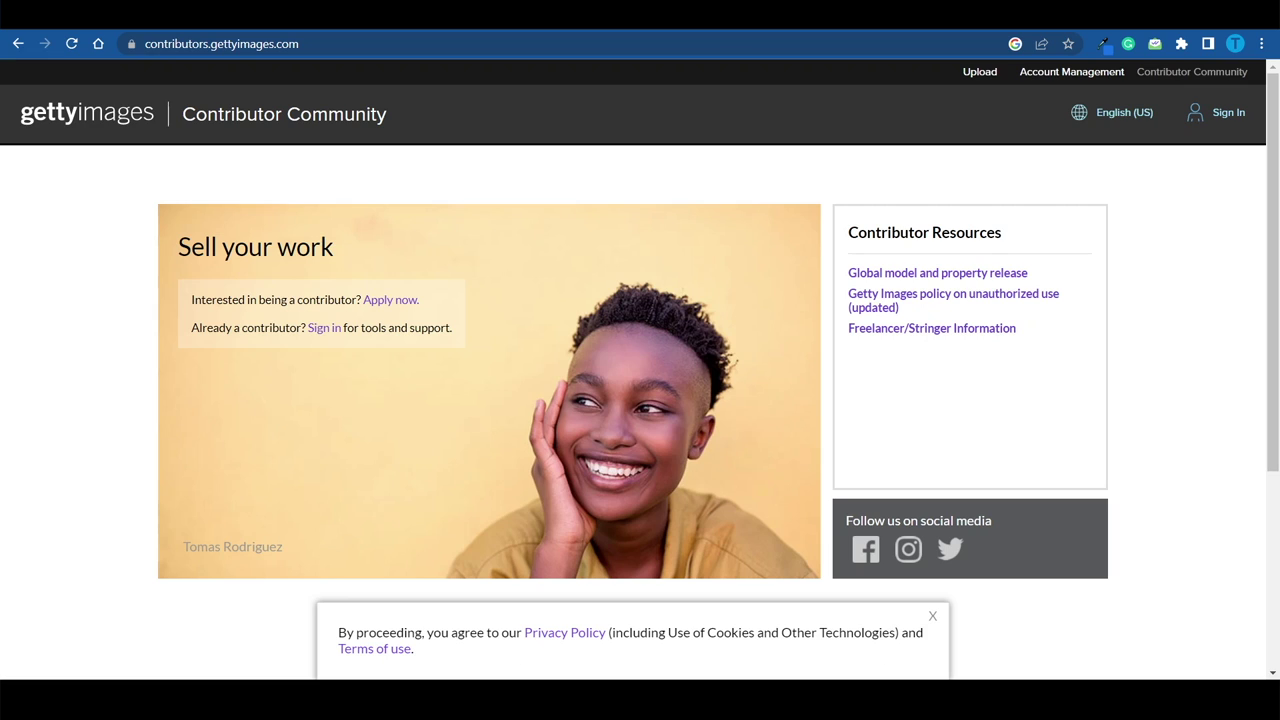
Look over the contributor pages of Getty Images and Shutterstock for information on selling work
{"action": "scroll", "coordinate": [734, 214], "scroll_direction": "down", "scroll_amount": 3}
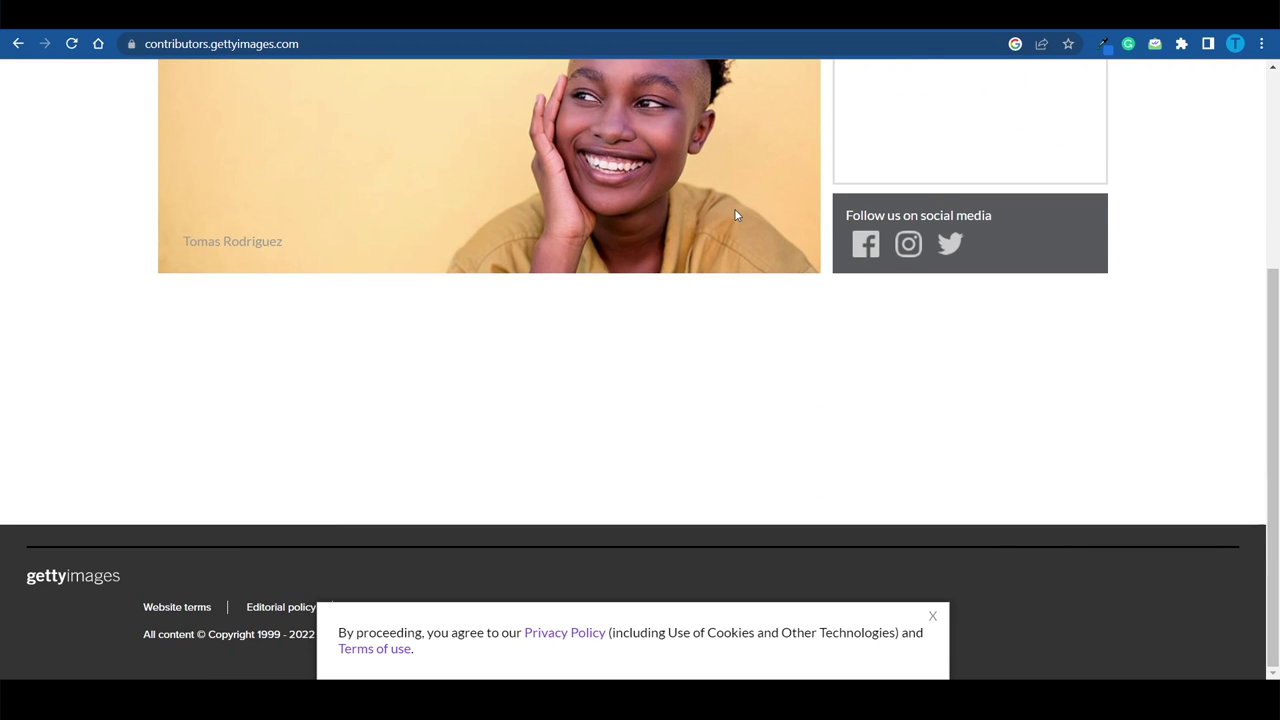
{"action": "scroll", "coordinate": [735, 215], "scroll_direction": "up", "scroll_amount": 3}
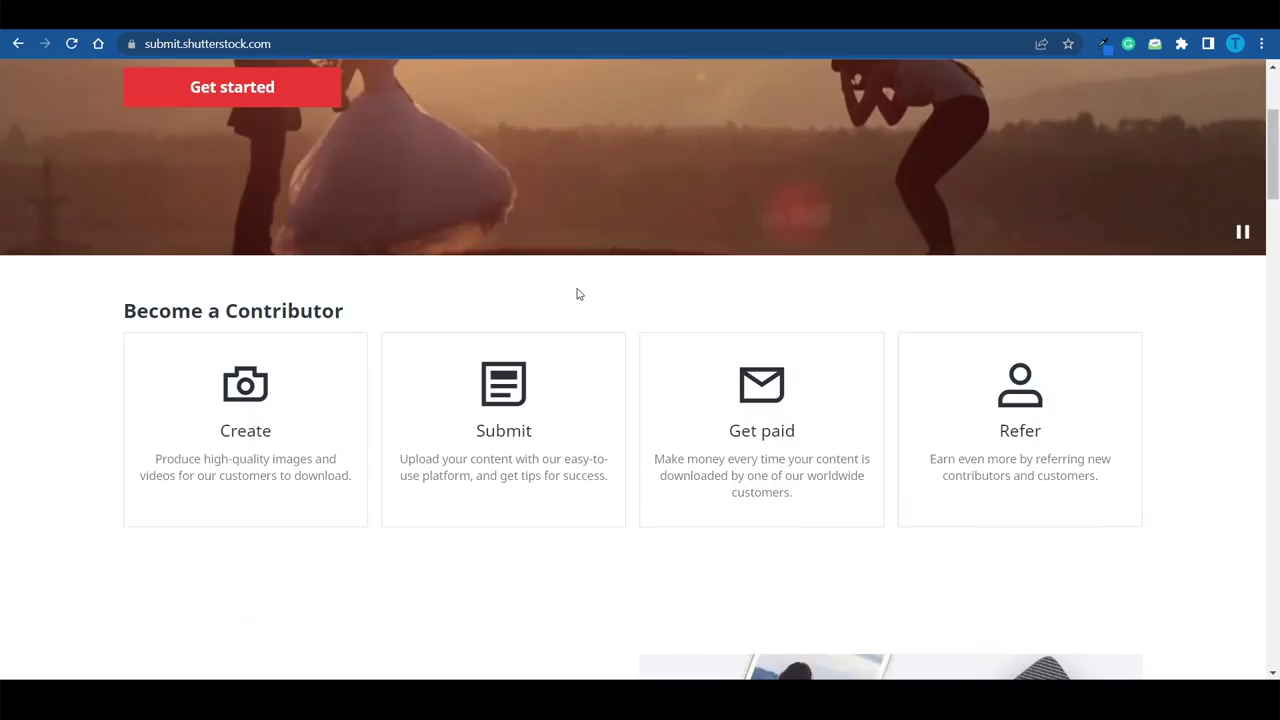
{"action": "scroll", "coordinate": [577, 290], "scroll_direction": "up", "scroll_amount": 3}
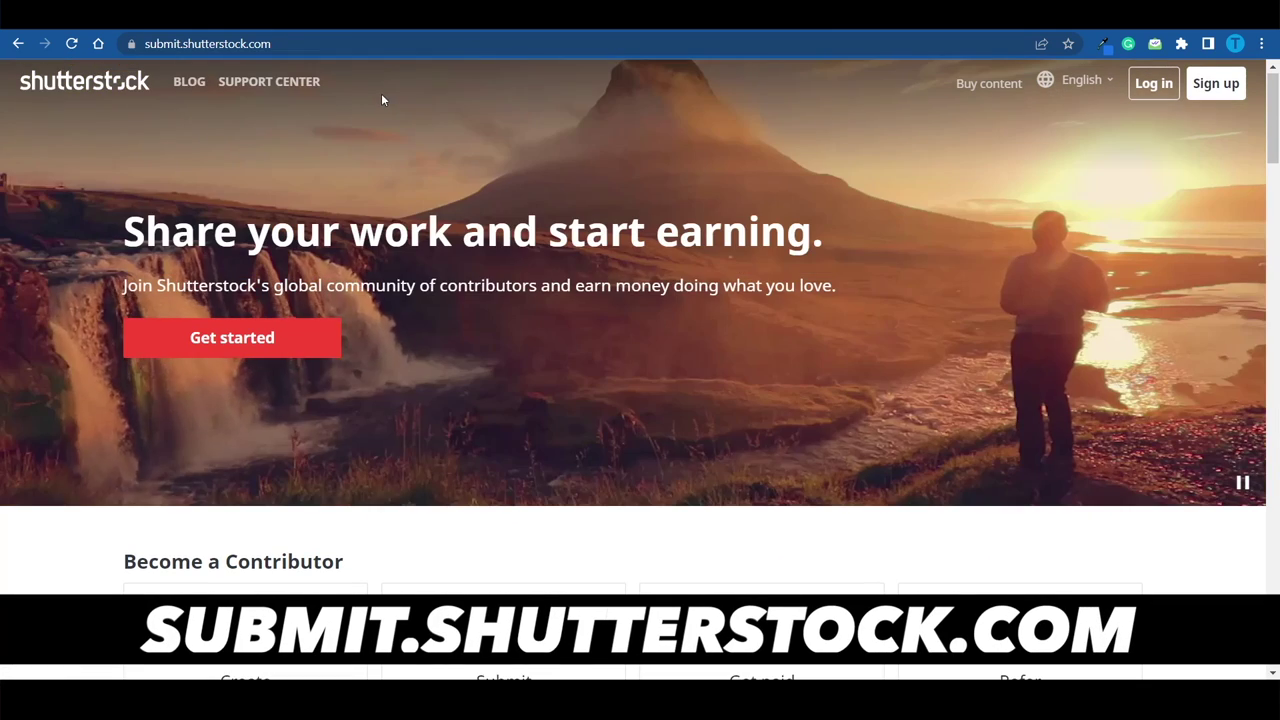
{"action": "scroll", "coordinate": [560, 483], "scroll_direction": "down", "scroll_amount": 2}
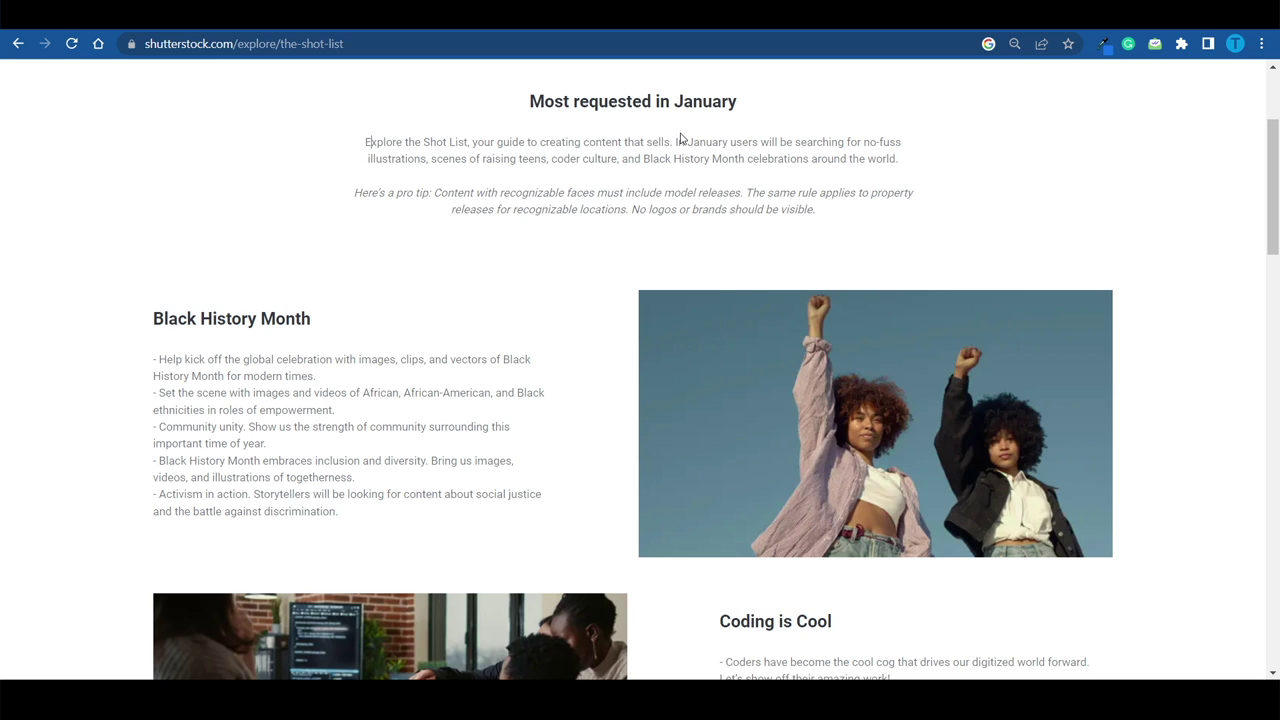
Read the most requested January themes on Shutterstock's Shot List, highlighting the Black History Month and Coding is Cool headings
{"action": "scroll", "coordinate": [498, 329], "scroll_direction": "down", "scroll_amount": 1}
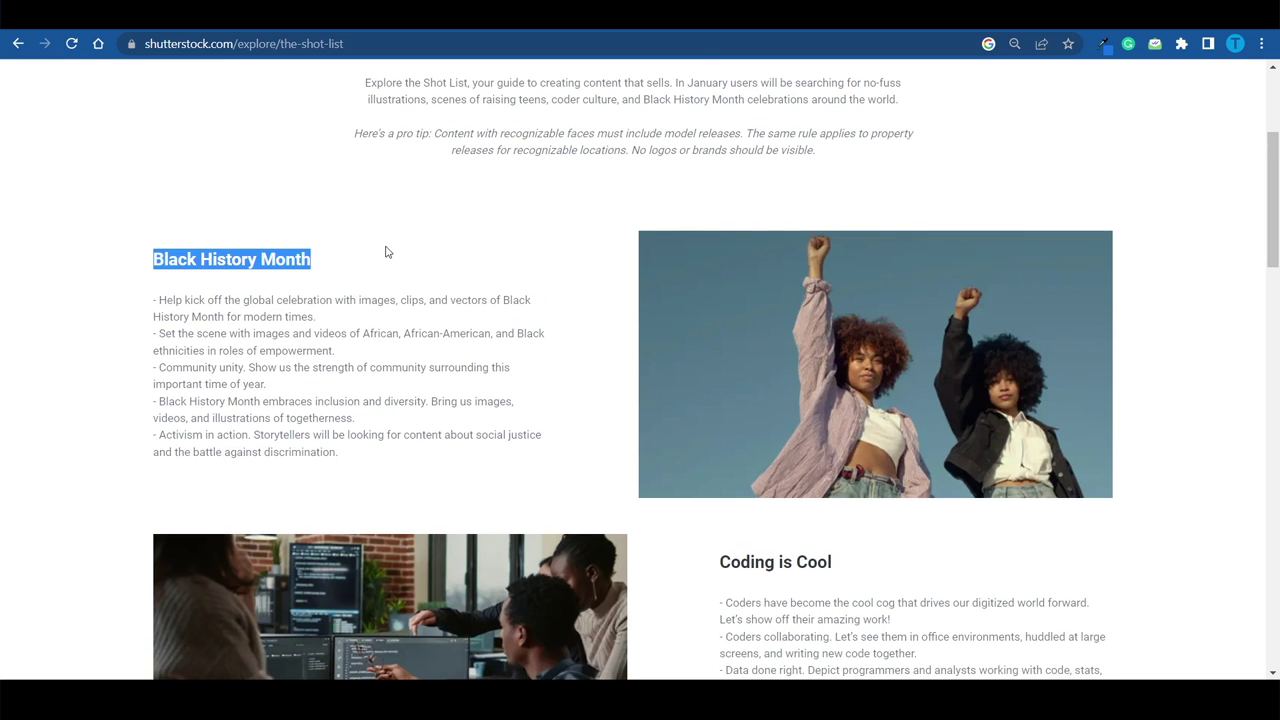
{"action": "scroll", "coordinate": [631, 289], "scroll_direction": "down", "scroll_amount": 2}
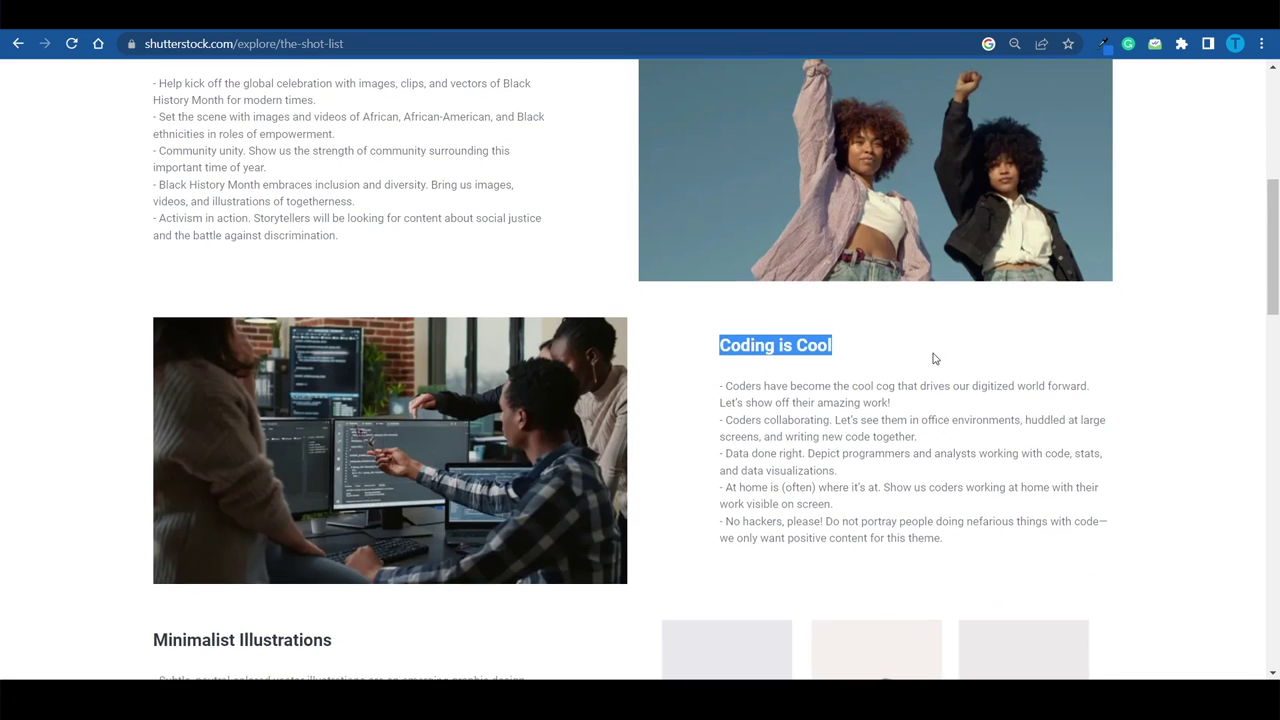
{"action": "scroll", "coordinate": [934, 358], "scroll_direction": "down", "scroll_amount": 4}
{"action": "scroll", "coordinate": [1037, 503], "scroll_direction": "down", "scroll_amount": 4}
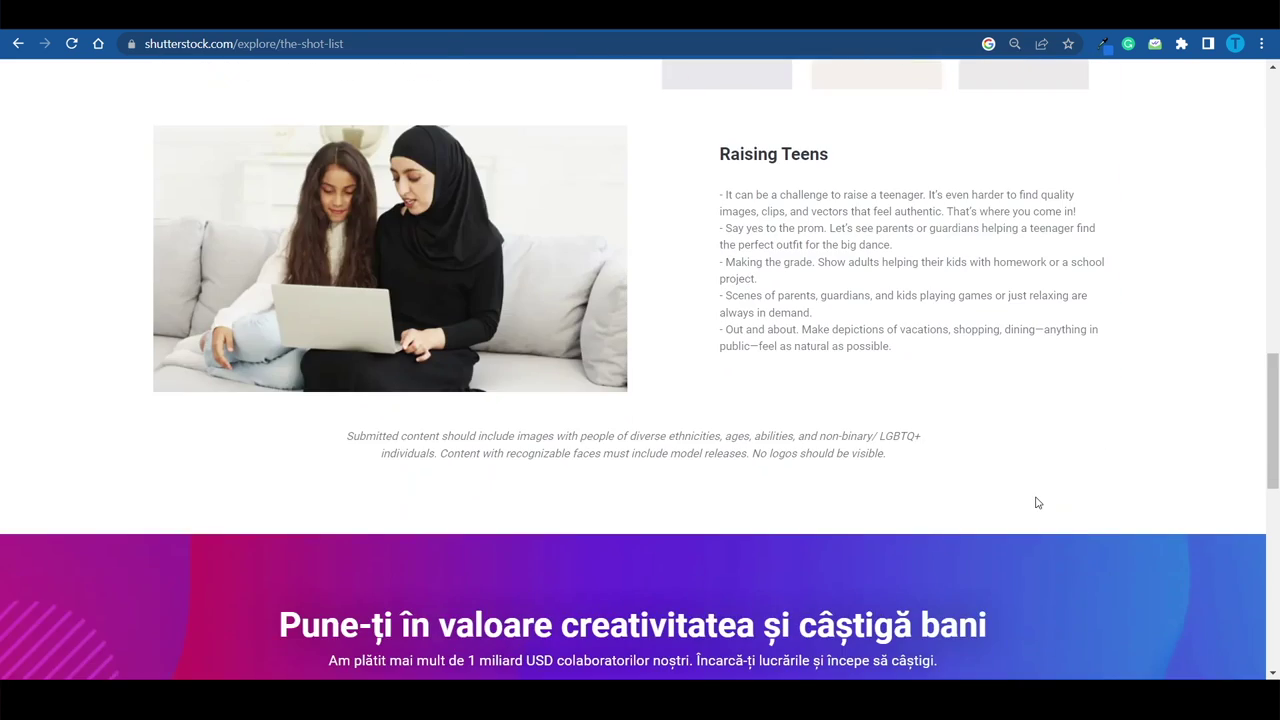
{"action": "scroll", "coordinate": [1037, 503], "scroll_direction": "up", "scroll_amount": 2}
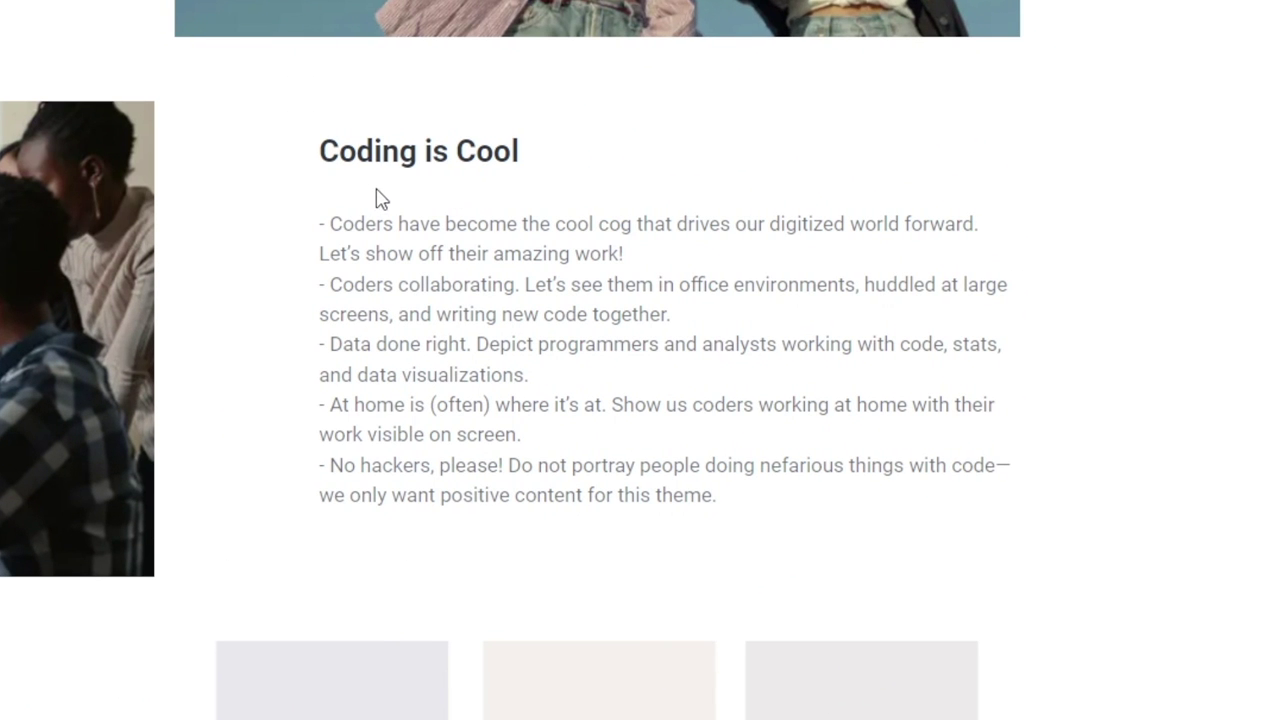
Highlight the Coding is Cool heading and its passage about coders collaborating in office environments
{"action": "left_click", "coordinate": [319, 155]}
{"action": "left_click_drag", "start_coordinate": [319, 152], "coordinate": [427, 151]}
{"action": "left_click_drag", "start_coordinate": [330, 286], "coordinate": [990, 328]}
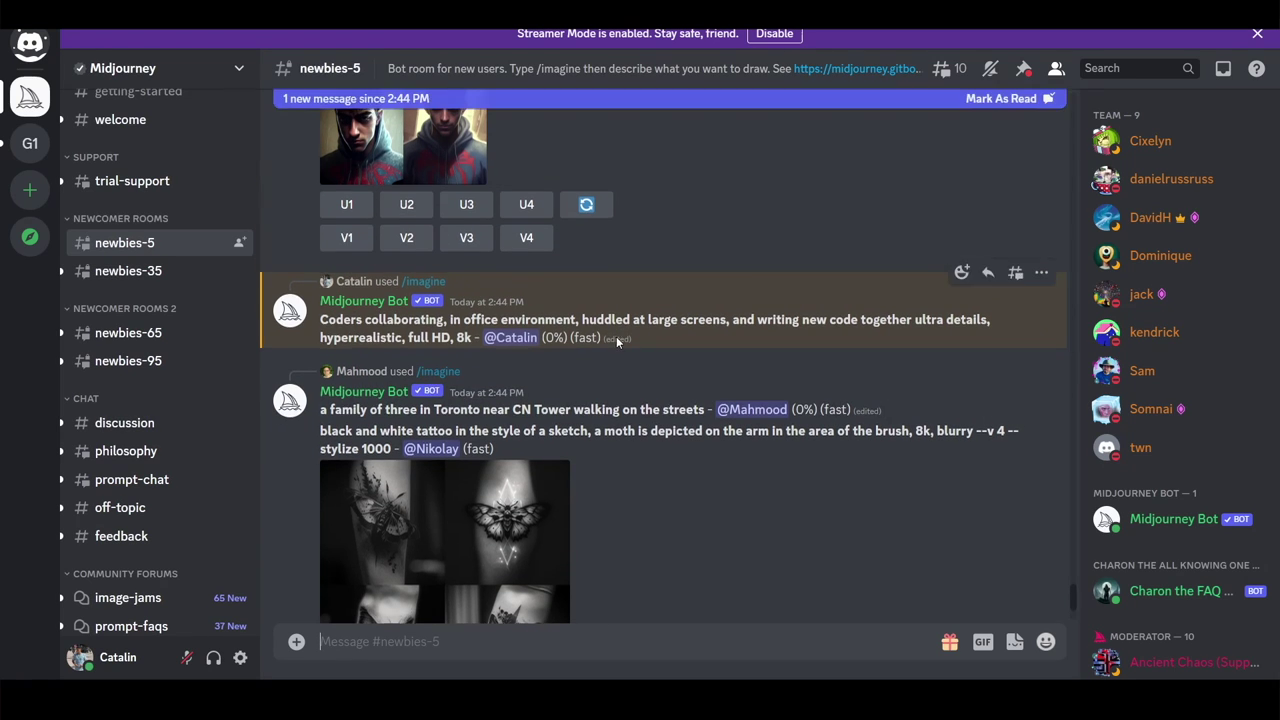
Check the newbies-5 feed on Discord for the rendering of the "Coders collaborating, in office environment" prompt and look through neighbouring results
{"action": "scroll", "coordinate": [616, 336], "scroll_direction": "down", "scroll_amount": 3}
{"action": "scroll", "coordinate": [616, 342], "scroll_direction": "up", "scroll_amount": 5}
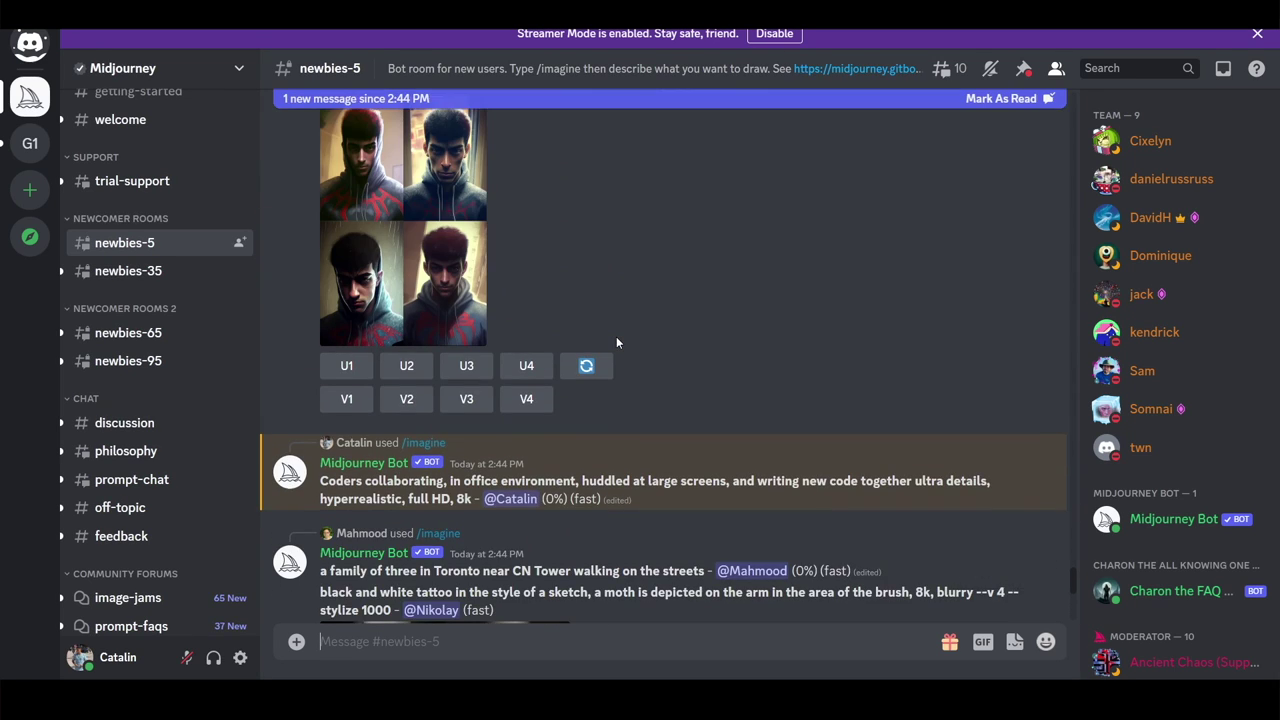
{"action": "scroll", "coordinate": [616, 342], "scroll_direction": "down", "scroll_amount": 1}
{"action": "scroll", "coordinate": [616, 342], "scroll_direction": "down", "scroll_amount": 6}
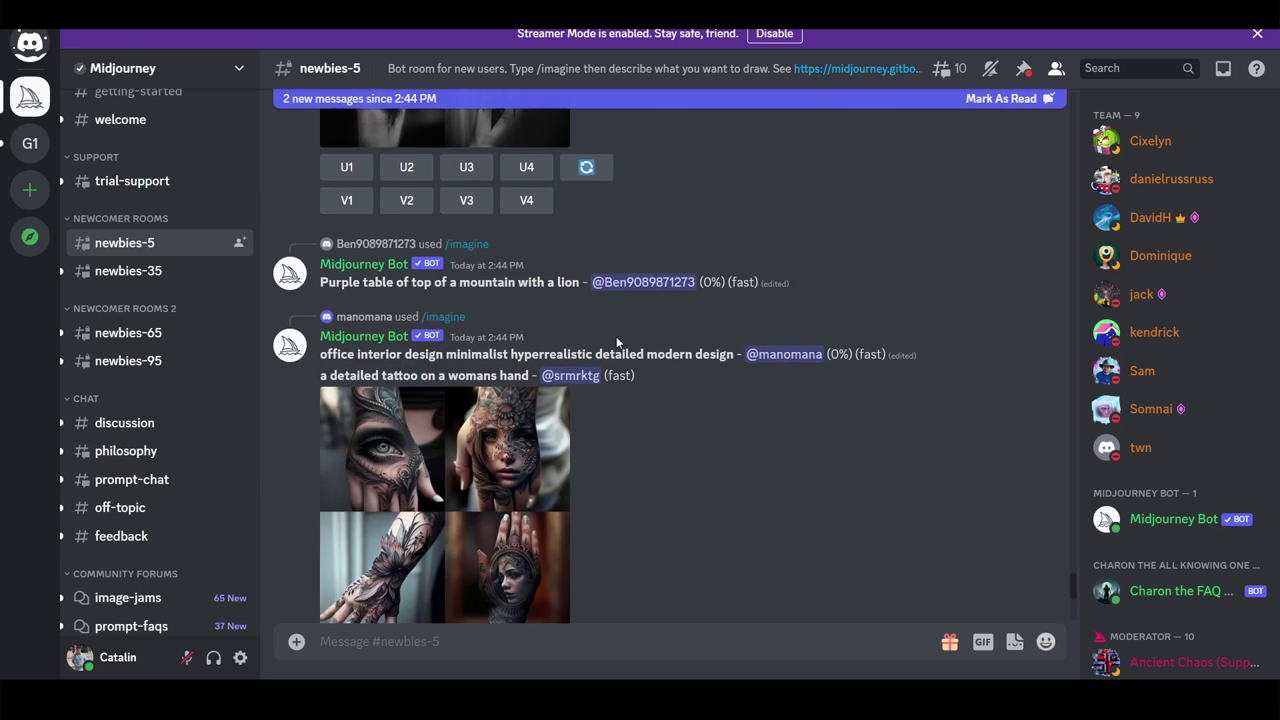
{"action": "scroll", "coordinate": [616, 342], "scroll_direction": "down", "scroll_amount": 5}
{"action": "scroll", "coordinate": [616, 342], "scroll_direction": "down", "scroll_amount": 3}
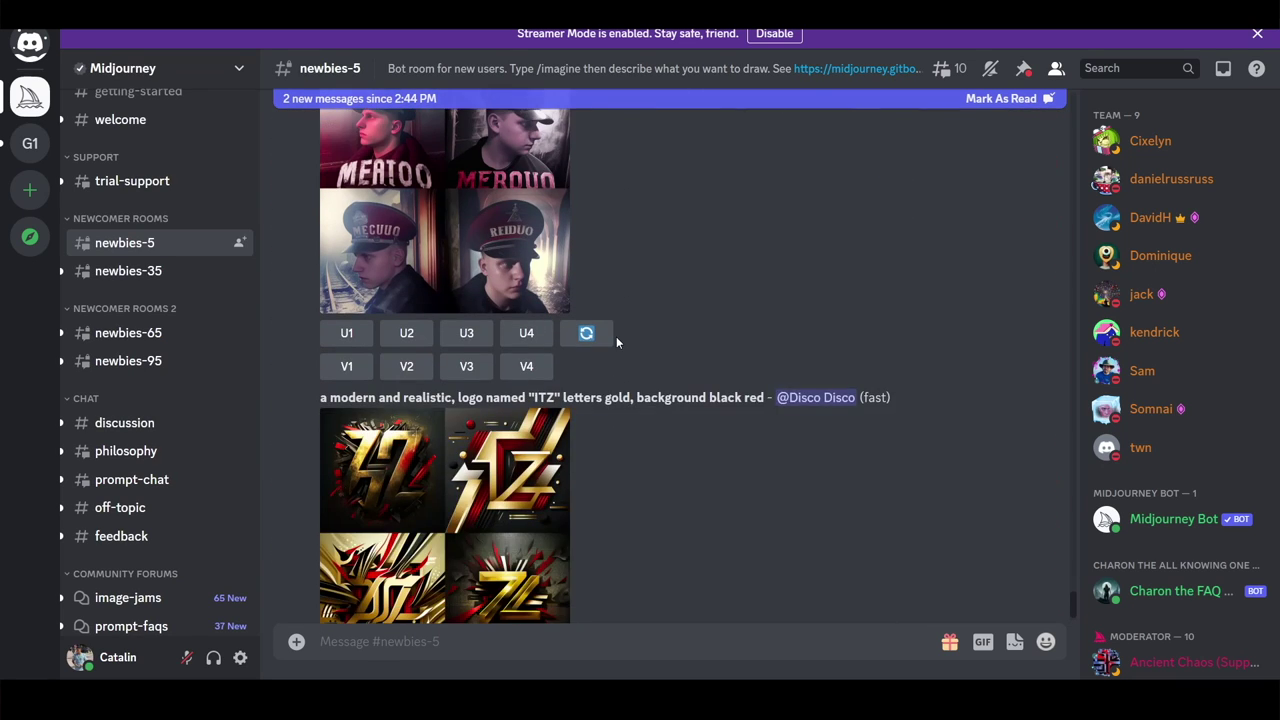
{"action": "scroll", "coordinate": [616, 342], "scroll_direction": "down", "scroll_amount": 1}
{"action": "scroll", "coordinate": [616, 342], "scroll_direction": "up", "scroll_amount": 5}
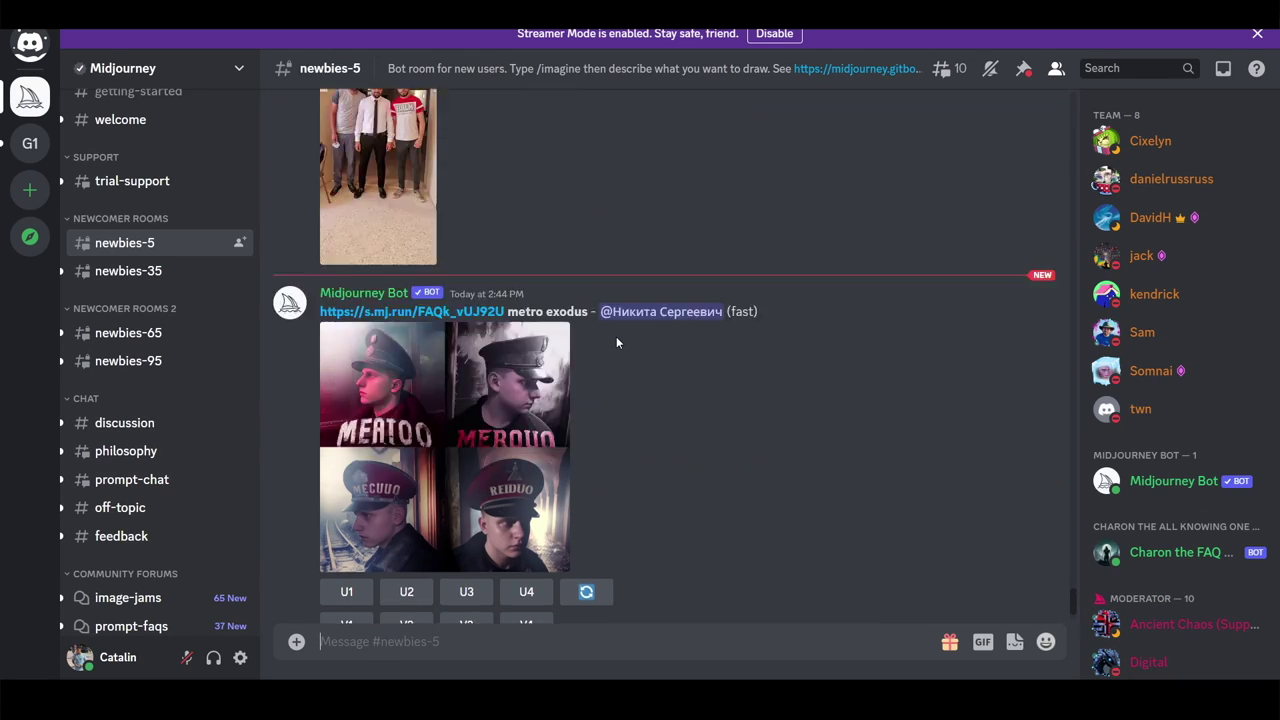
{"action": "scroll", "coordinate": [616, 336], "scroll_direction": "down", "scroll_amount": 5}
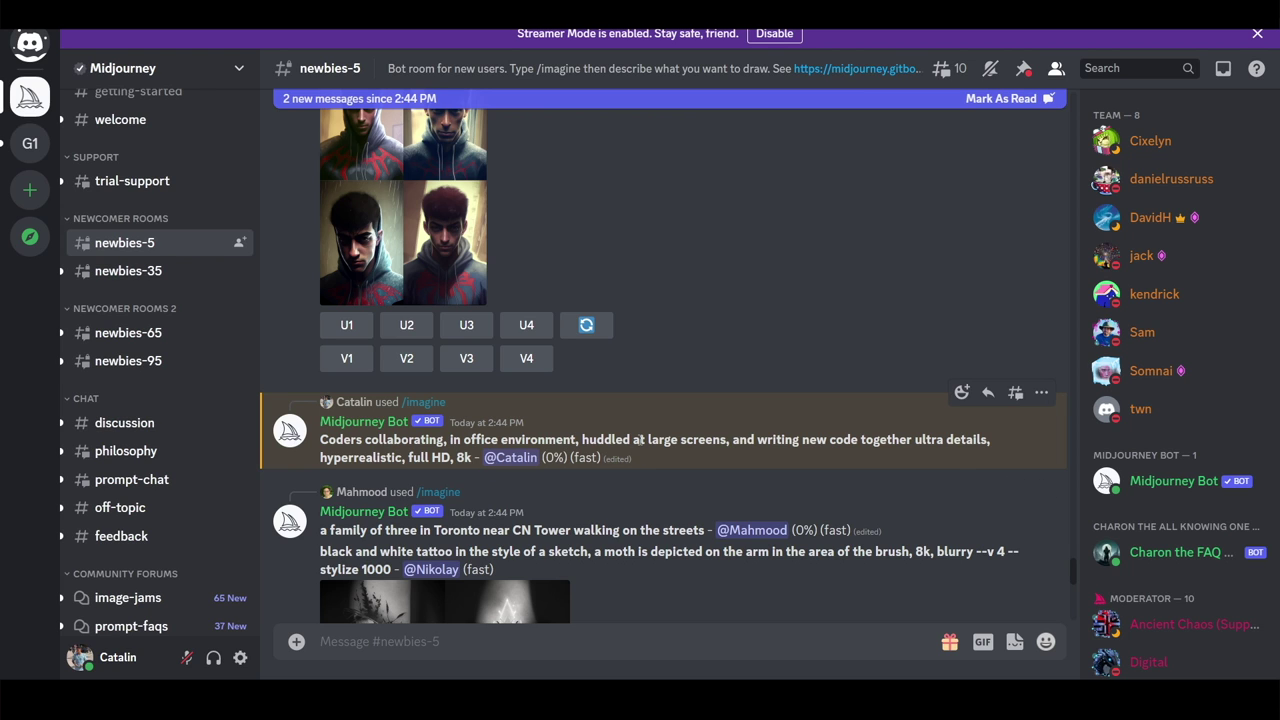
{"action": "scroll", "coordinate": [714, 434], "scroll_direction": "down", "scroll_amount": 2}
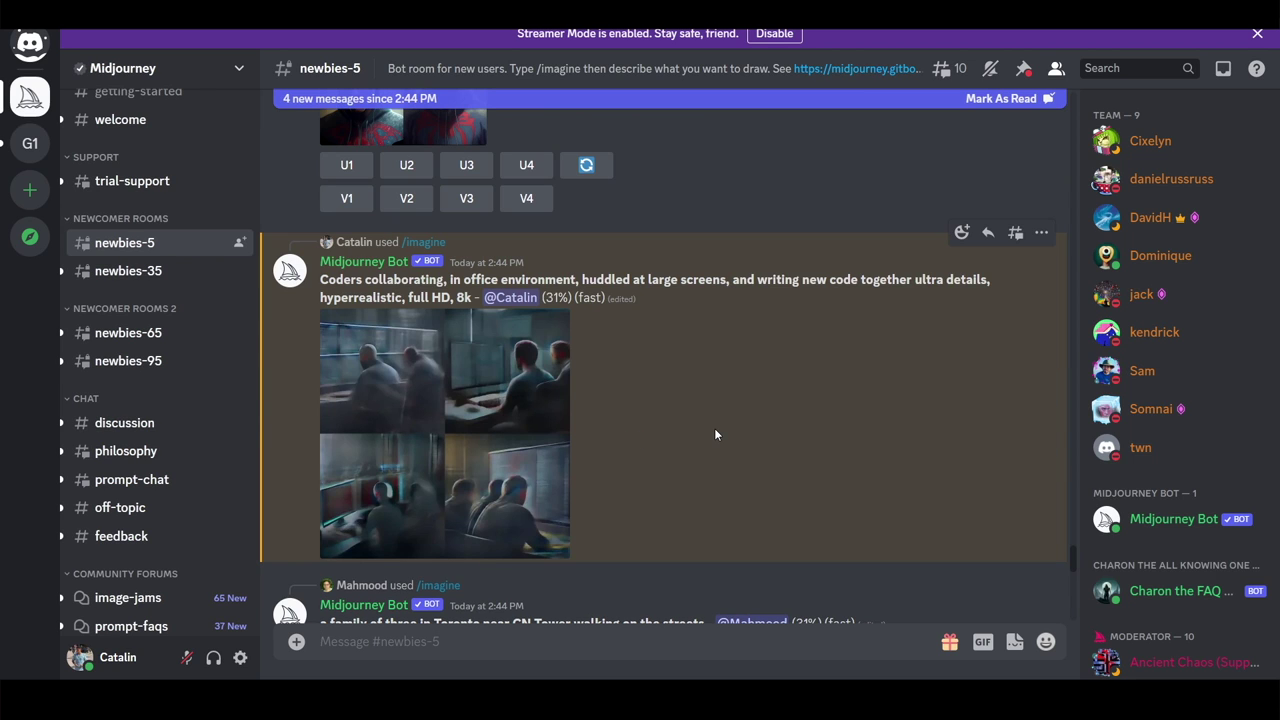